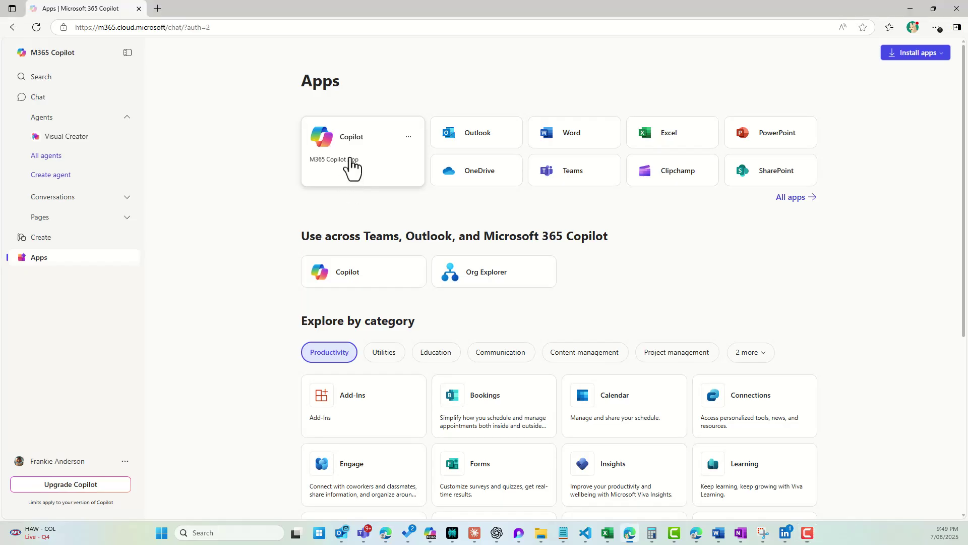
Send the Smarter Sheets agent the pasted request to list all Project Alpha tasks in a table.
{"action": "left_click", "coordinate": [350, 168]}
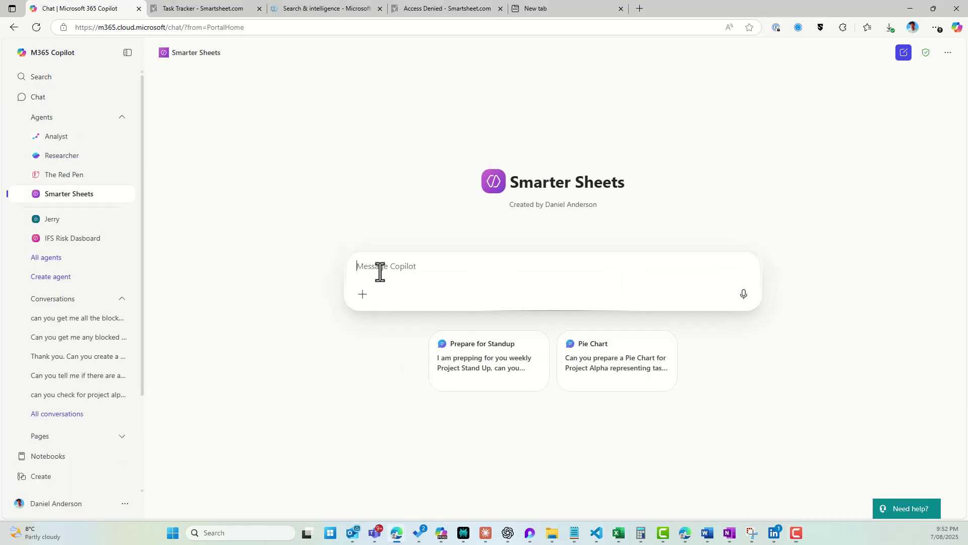
{"action": "type", "text": "can you list me all the tasks for project alpha in a table please"}
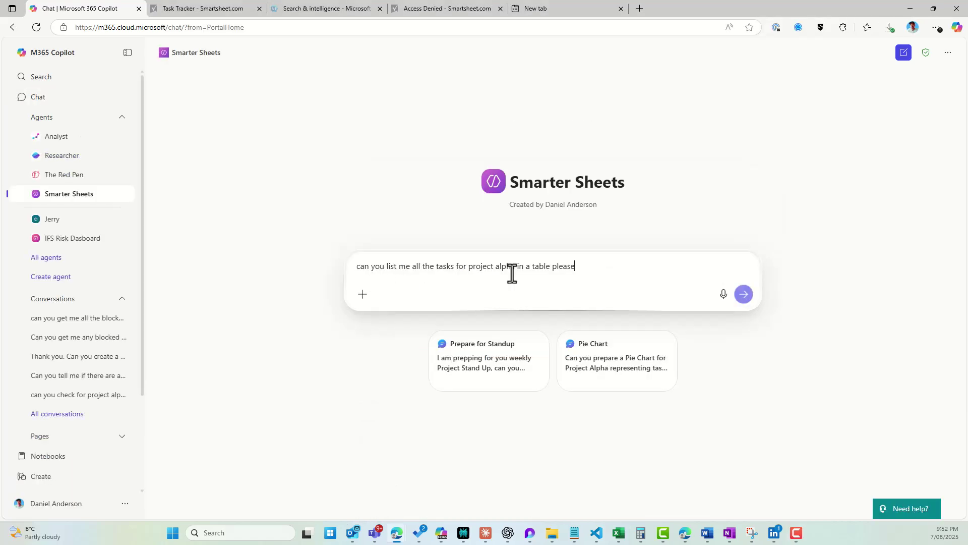
{"action": "left_click", "coordinate": [744, 294]}
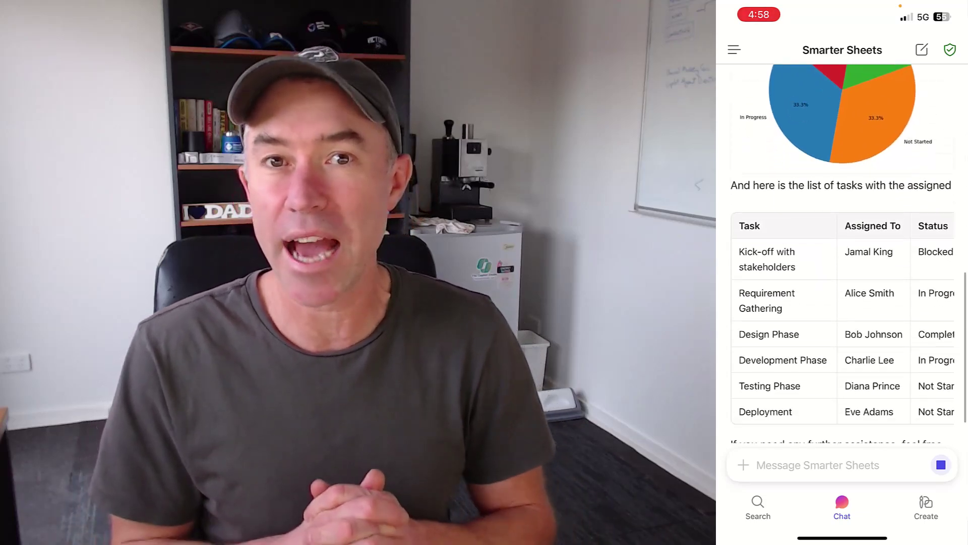
{"action": "scroll", "coordinate": [842, 252], "scroll_direction": "up", "scroll_amount": 5}
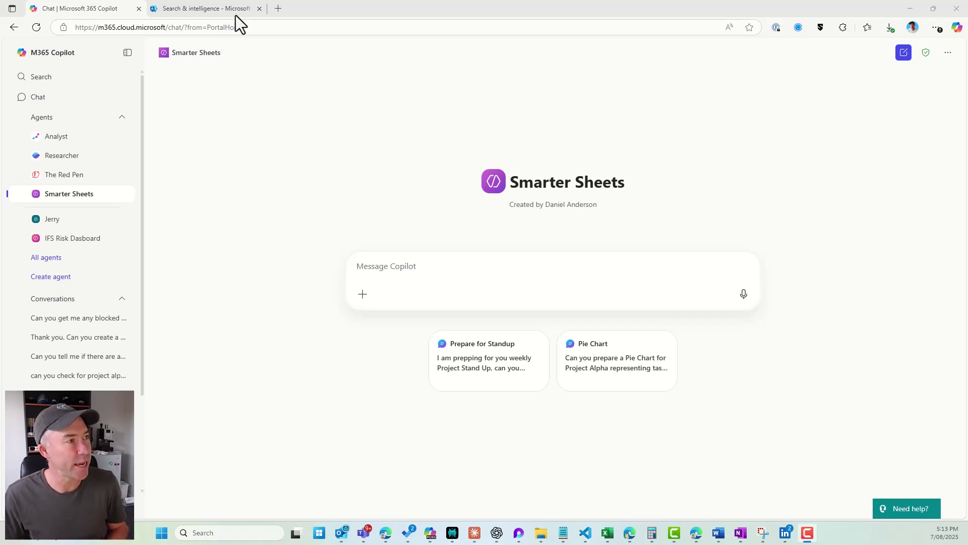
Discard the unsaved connector setup, browse the connectors gallery and connections, then start adding a connection.
{"action": "left_click", "coordinate": [223, 12]}
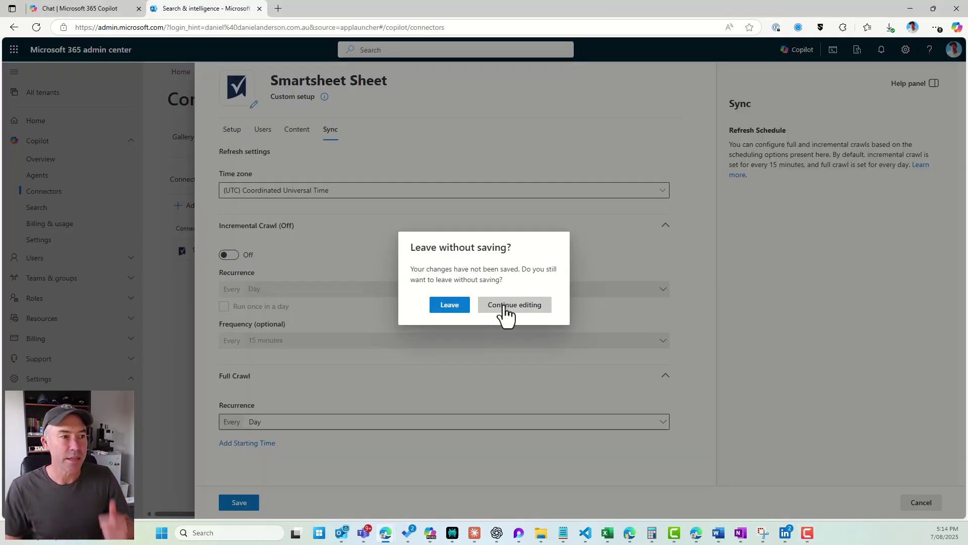
{"action": "left_click", "coordinate": [450, 305]}
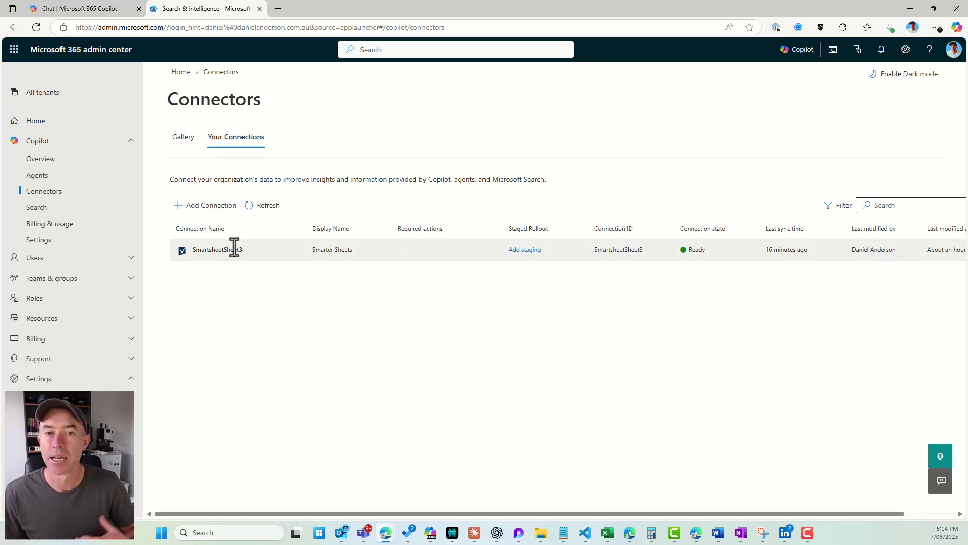
{"action": "left_click", "coordinate": [178, 149]}
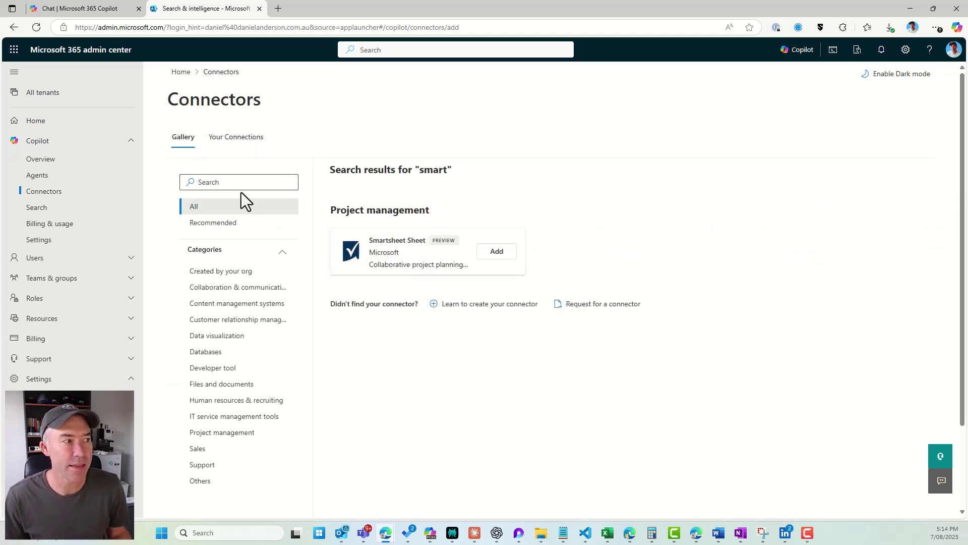
{"action": "scroll", "coordinate": [223, 285], "scroll_direction": "down", "scroll_amount": 2}
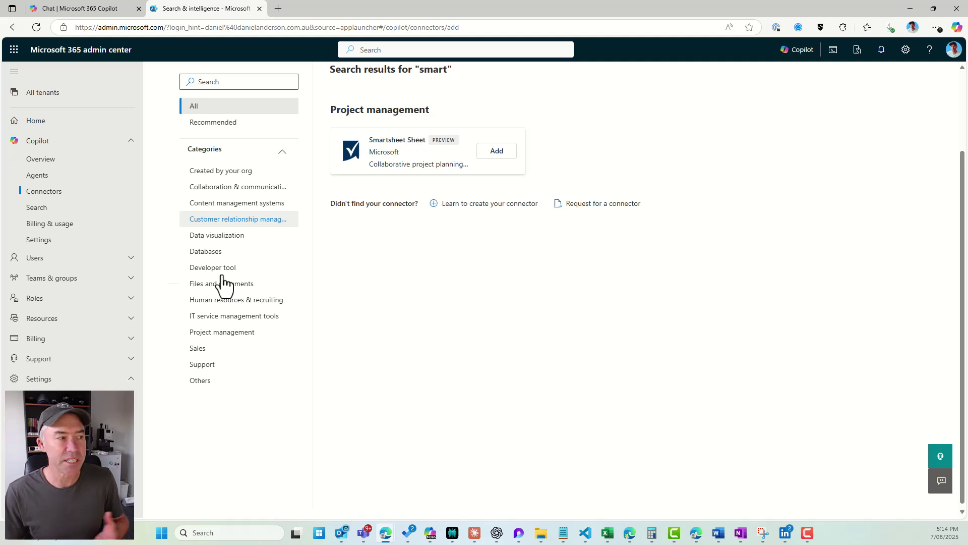
{"action": "scroll", "coordinate": [223, 285], "scroll_direction": "up", "scroll_amount": 2}
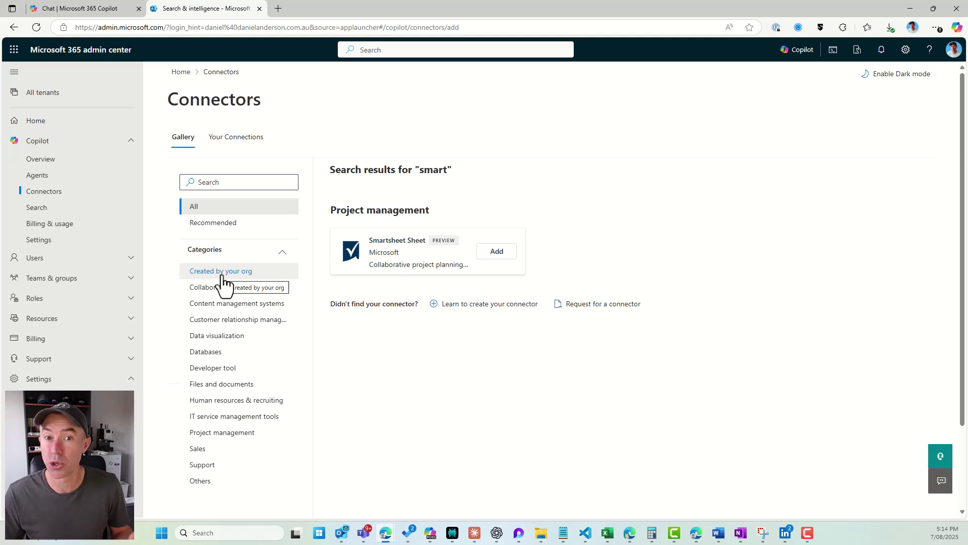
{"action": "left_click", "coordinate": [223, 291]}
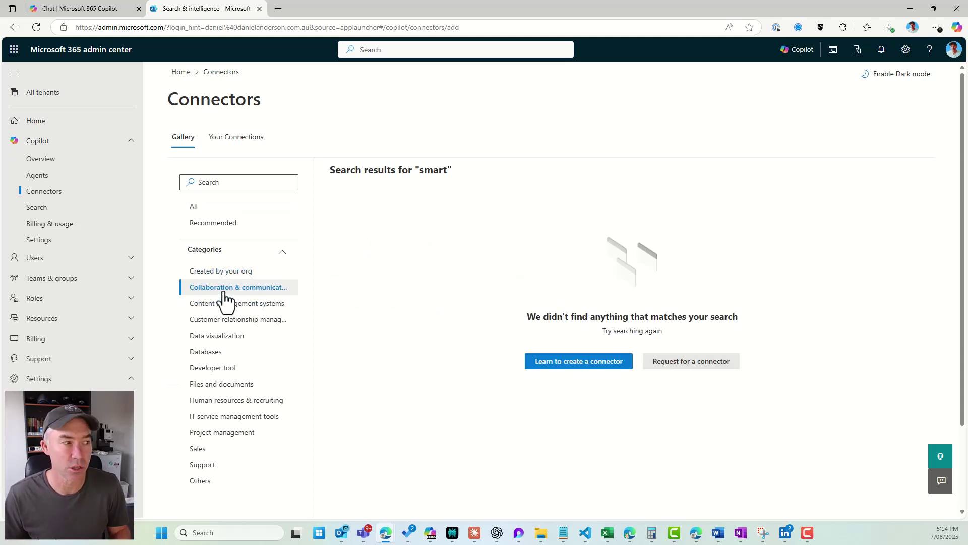
{"action": "left_click", "coordinate": [233, 138]}
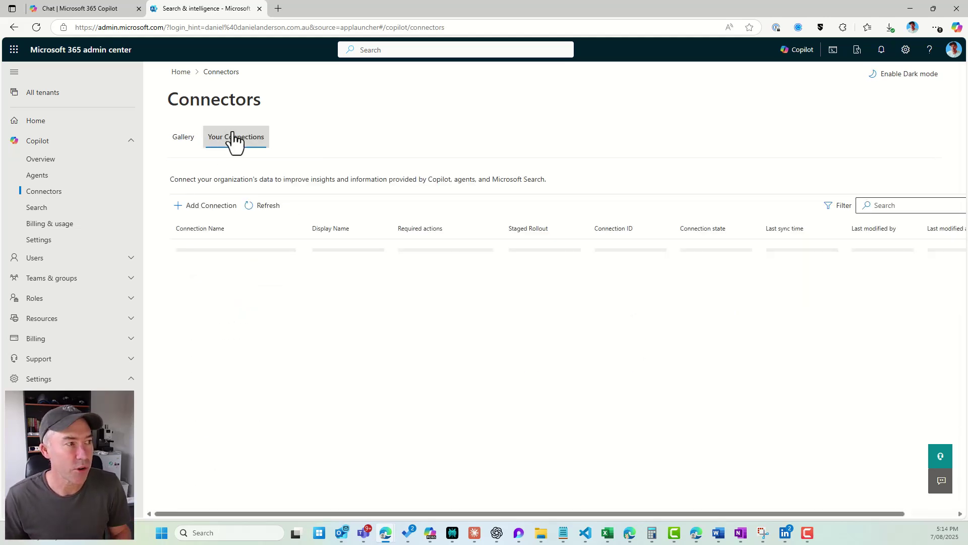
{"action": "left_click", "coordinate": [218, 209]}
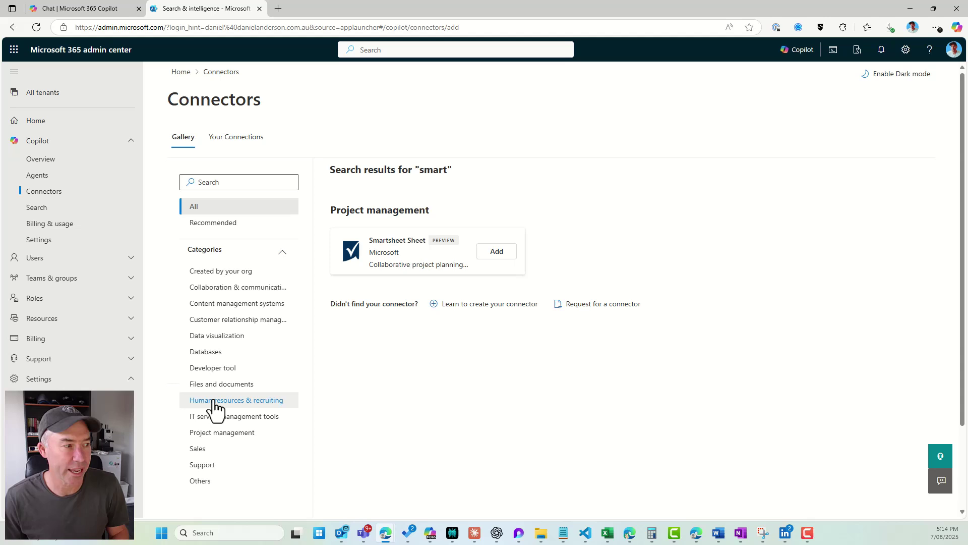
Search the gallery for 'sales', try several filters, then list Collaboration & communication connectors.
{"action": "left_click", "coordinate": [240, 182]}
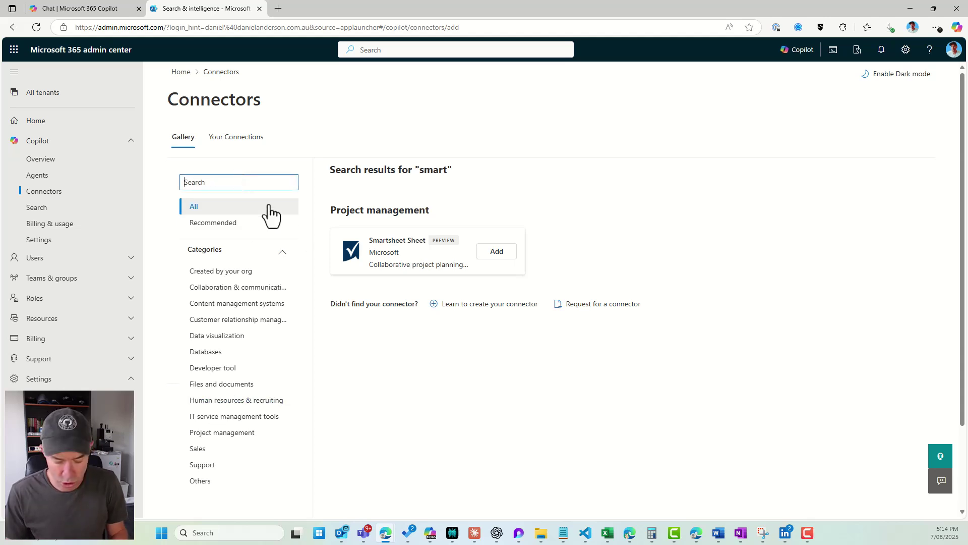
{"action": "type", "text": "sales"}
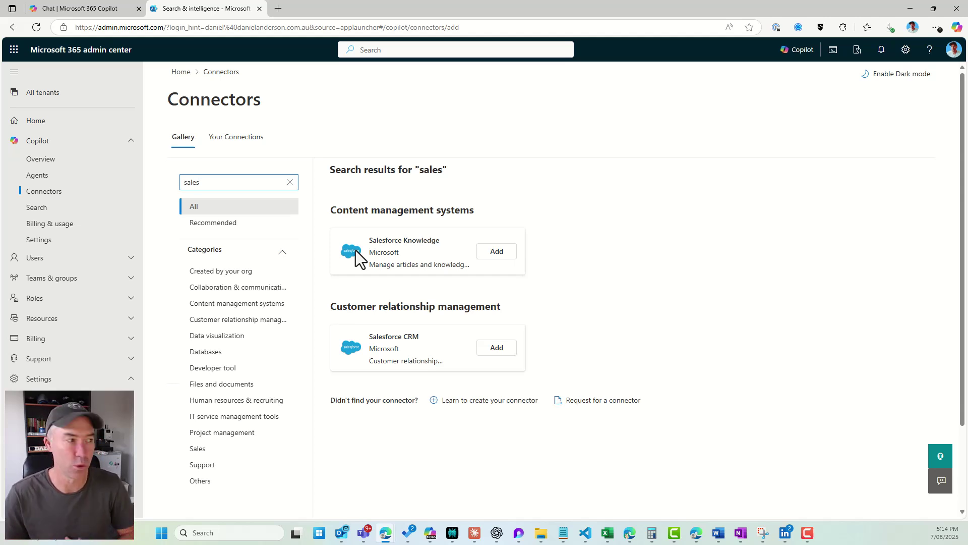
{"action": "left_click", "coordinate": [227, 227]}
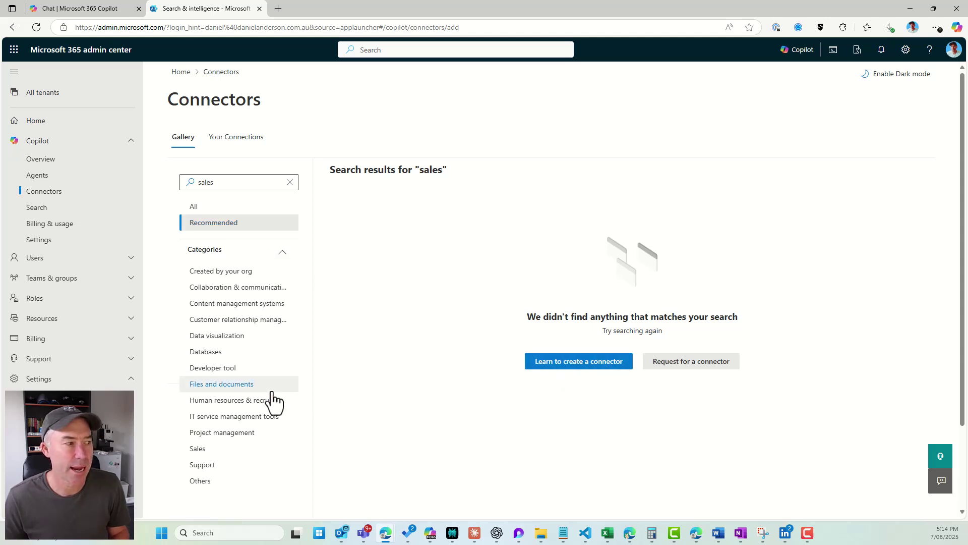
{"action": "left_click", "coordinate": [222, 385]}
{"action": "left_click", "coordinate": [250, 402]}
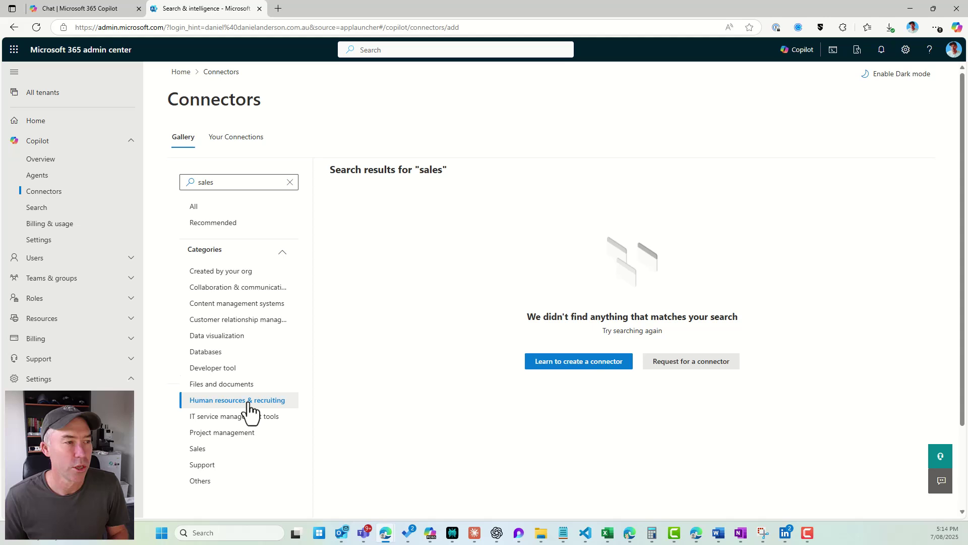
{"action": "left_click", "coordinate": [290, 182]}
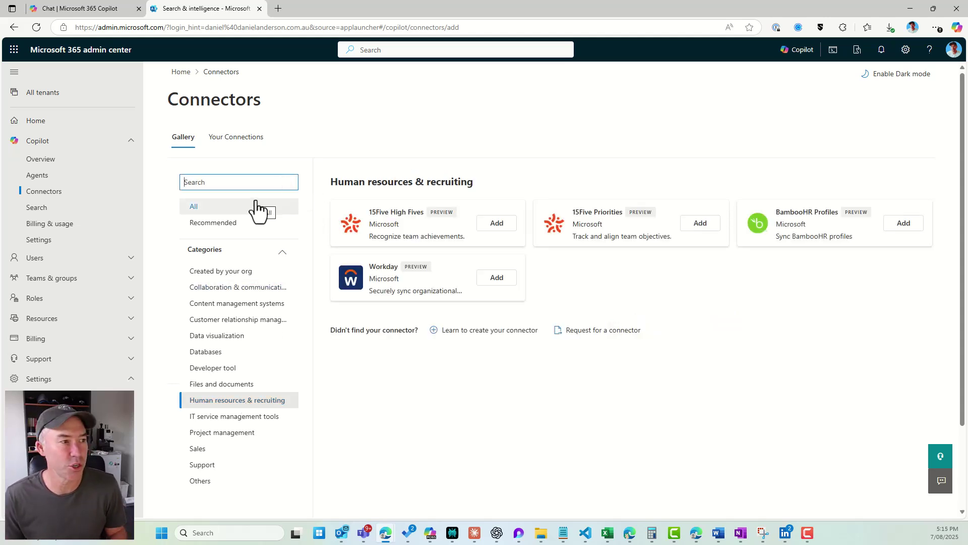
{"action": "left_click", "coordinate": [216, 288]}
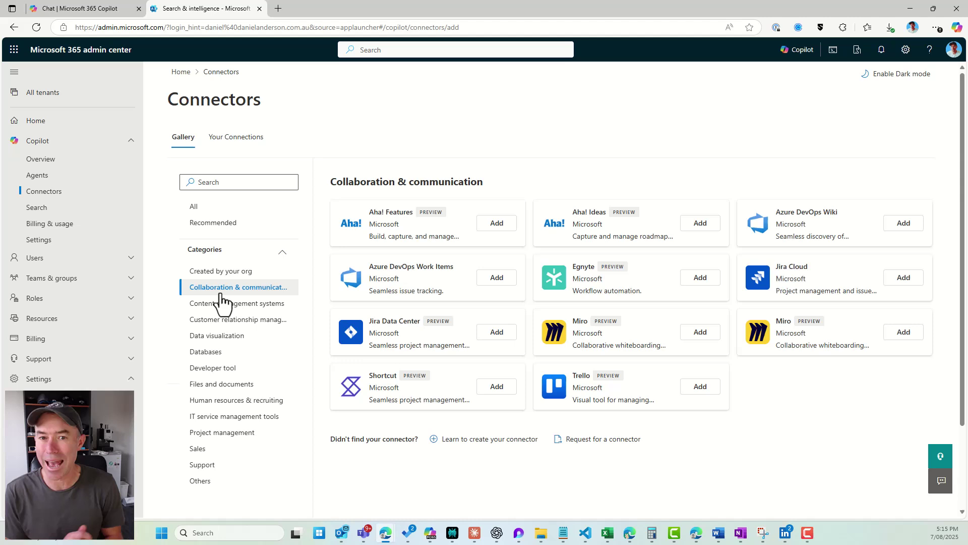
Open SmartsheetSheet3's details and review its Refresh Settings: daily full and 15-minute incremental refresh.
{"action": "left_click", "coordinate": [246, 144]}
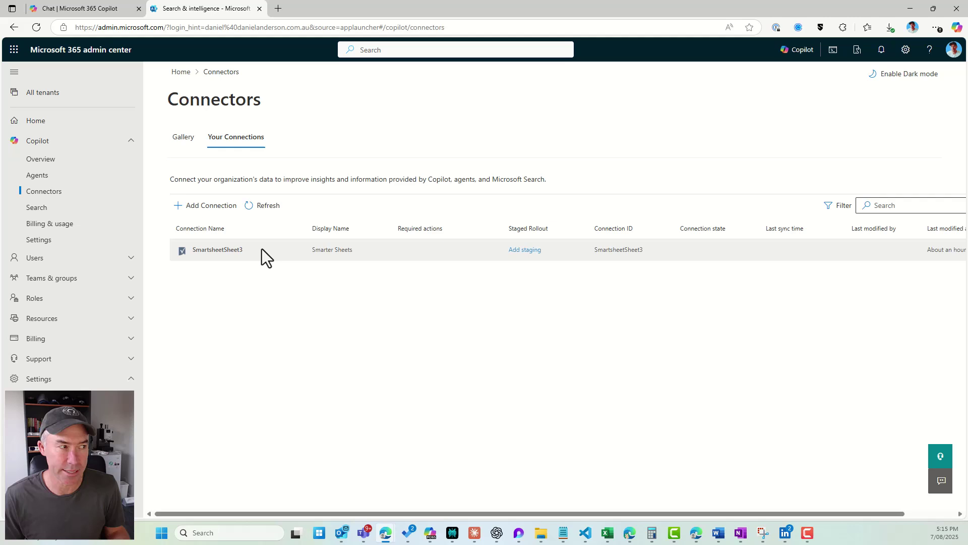
{"action": "left_click", "coordinate": [262, 253]}
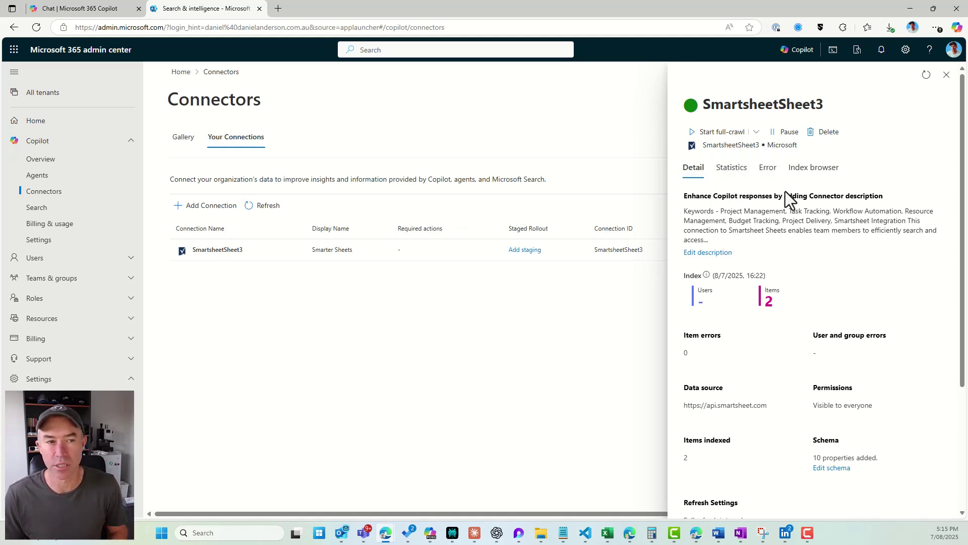
{"action": "scroll", "coordinate": [760, 233], "scroll_direction": "down", "scroll_amount": 3}
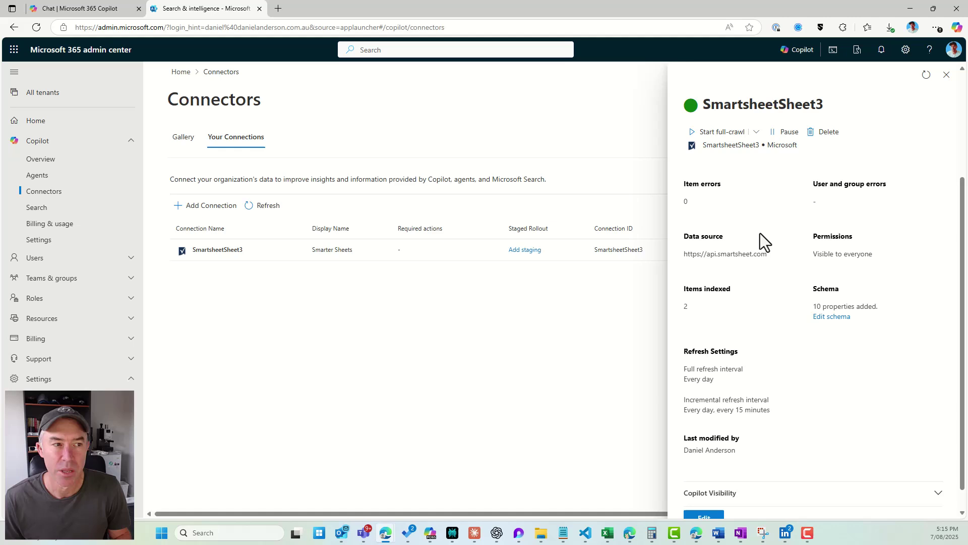
{"action": "scroll", "coordinate": [760, 233], "scroll_direction": "up", "scroll_amount": 3}
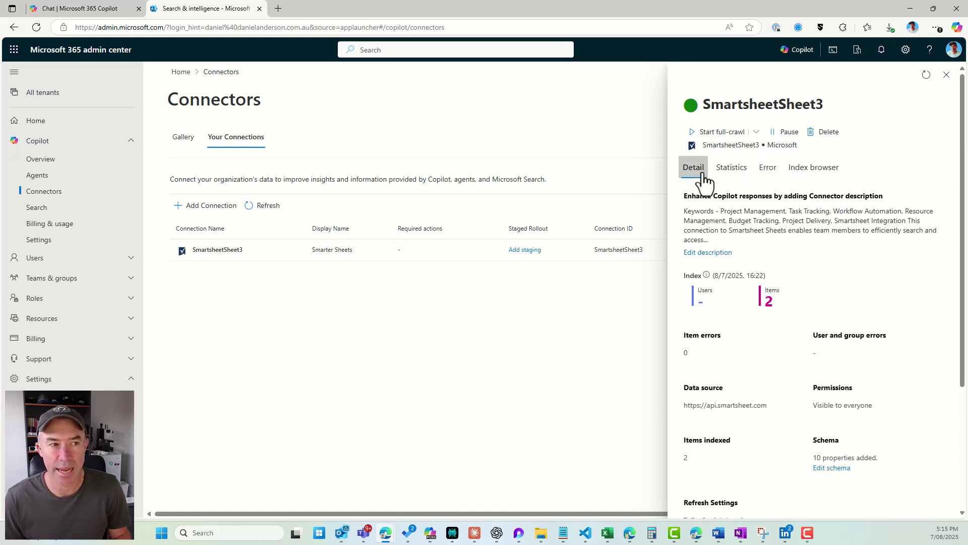
{"action": "scroll", "coordinate": [709, 322], "scroll_direction": "down", "scroll_amount": 1}
{"action": "scroll", "coordinate": [708, 353], "scroll_direction": "down", "scroll_amount": 2}
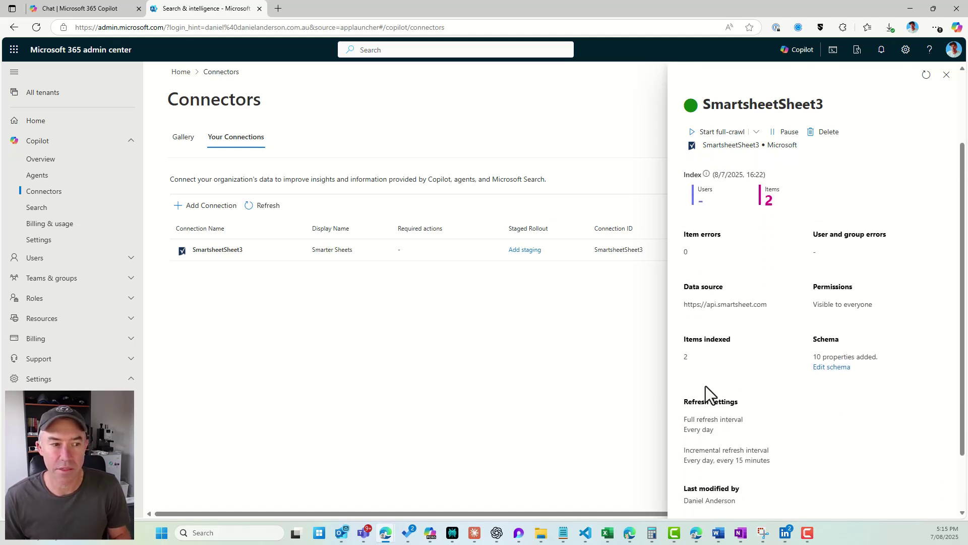
{"action": "left_click_drag", "start_coordinate": [694, 403], "coordinate": [718, 402]}
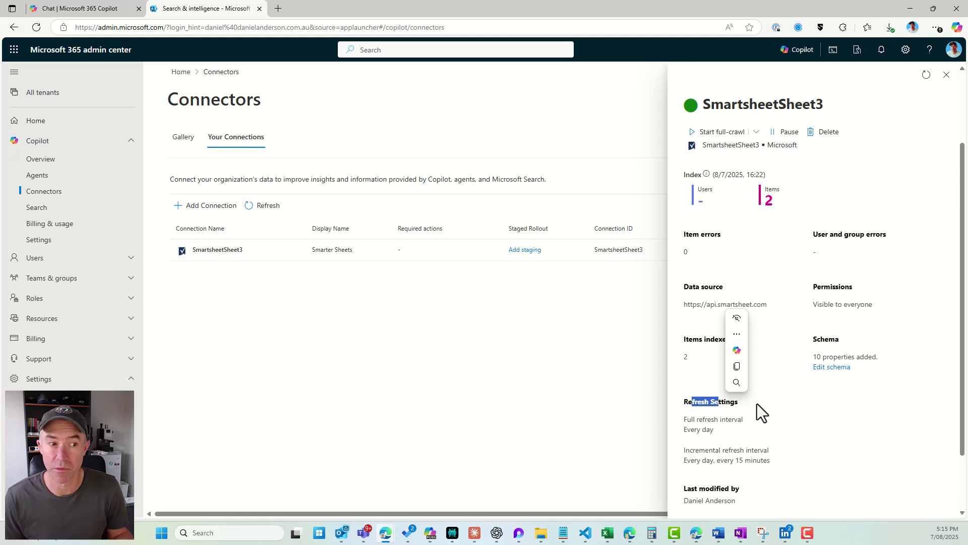
{"action": "scroll", "coordinate": [758, 405], "scroll_direction": "down", "scroll_amount": 1}
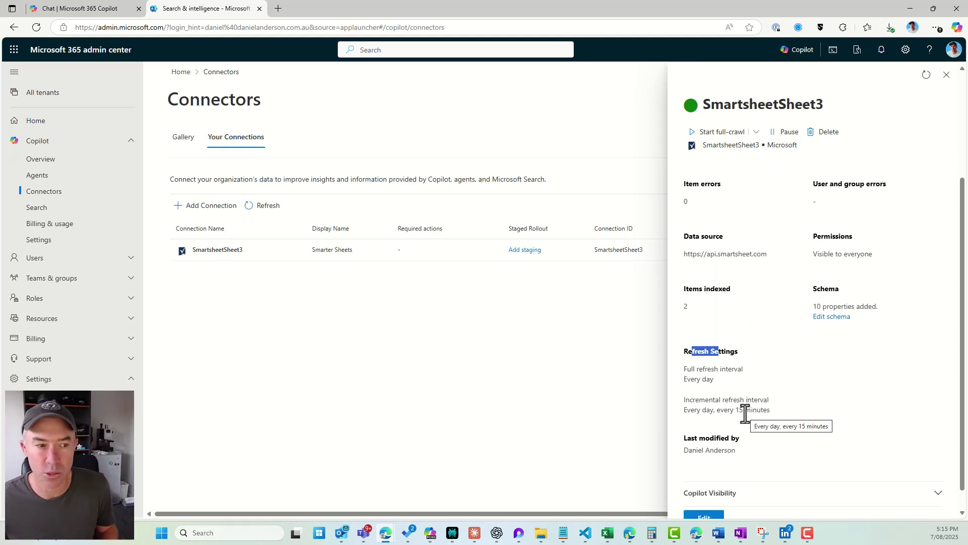
{"action": "scroll", "coordinate": [757, 406], "scroll_direction": "down", "scroll_amount": 1}
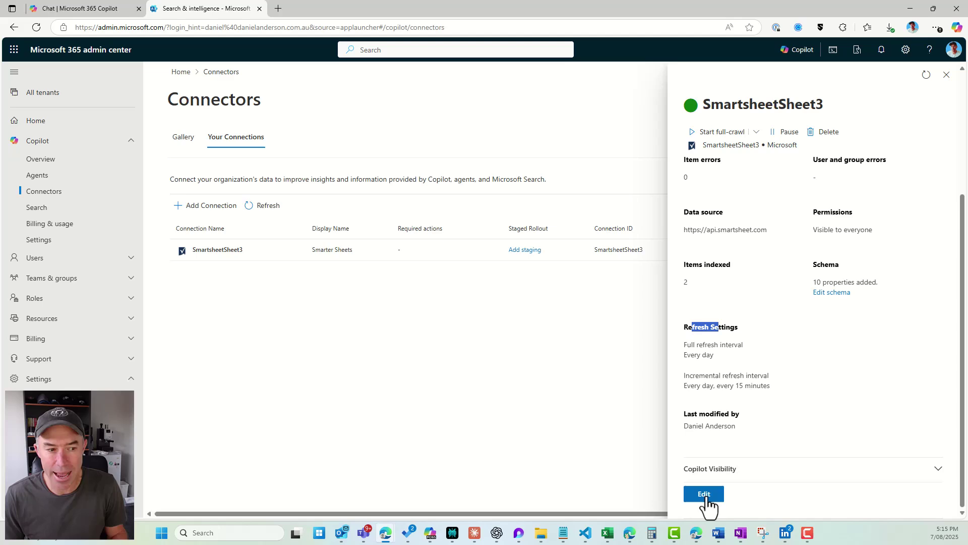
Review the Smartsheet connector's Users, Content and Sync settings, then cancel and leave without saving.
{"action": "left_click", "coordinate": [706, 495]}
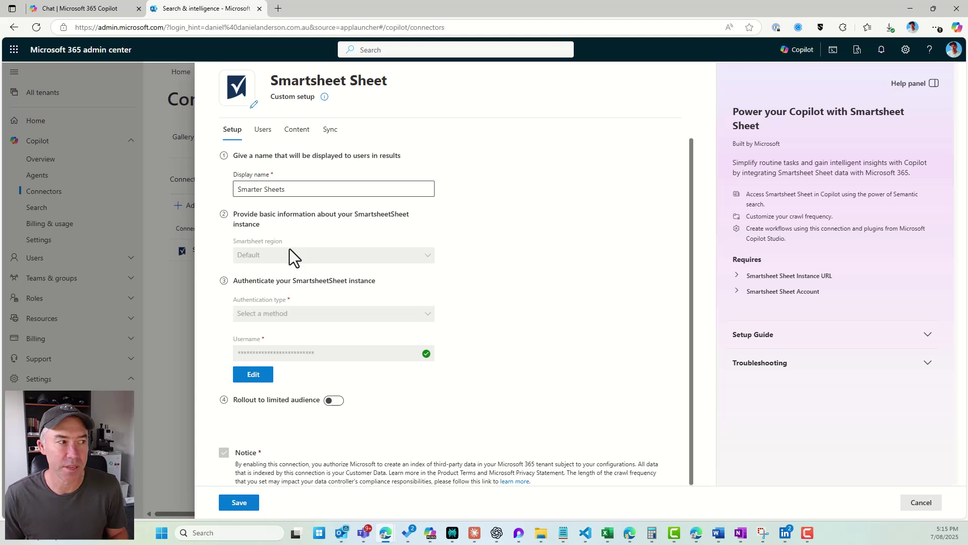
{"action": "left_click", "coordinate": [271, 134]}
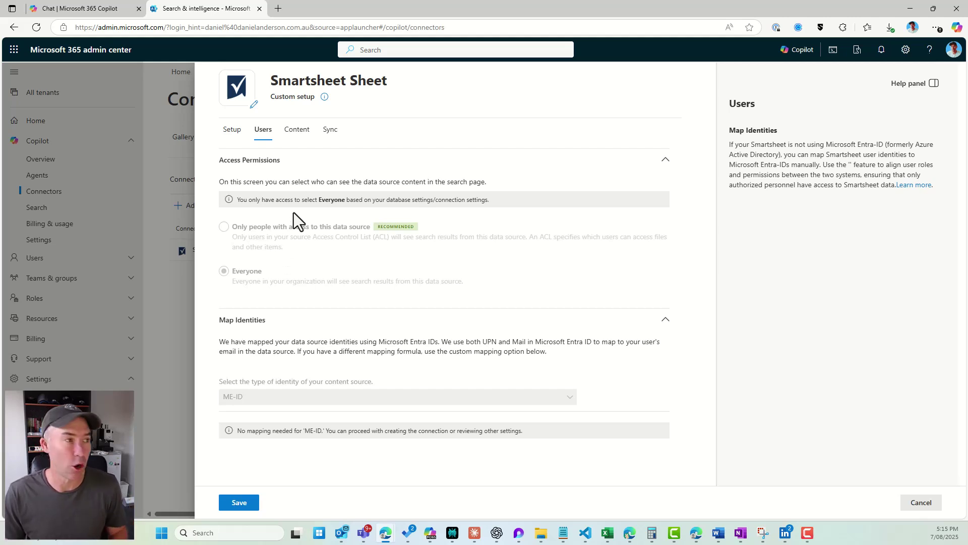
{"action": "left_click", "coordinate": [300, 130]}
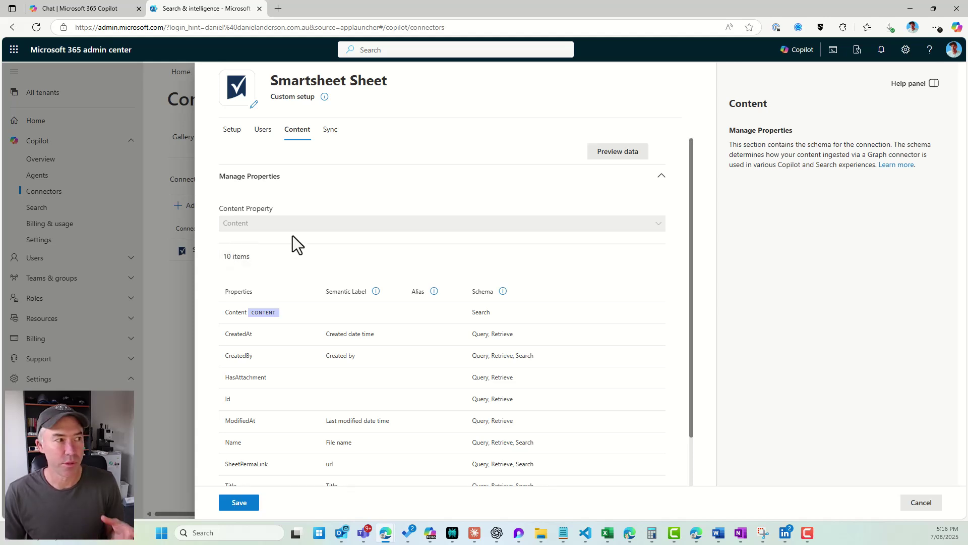
{"action": "scroll", "coordinate": [292, 236], "scroll_direction": "down", "scroll_amount": 1}
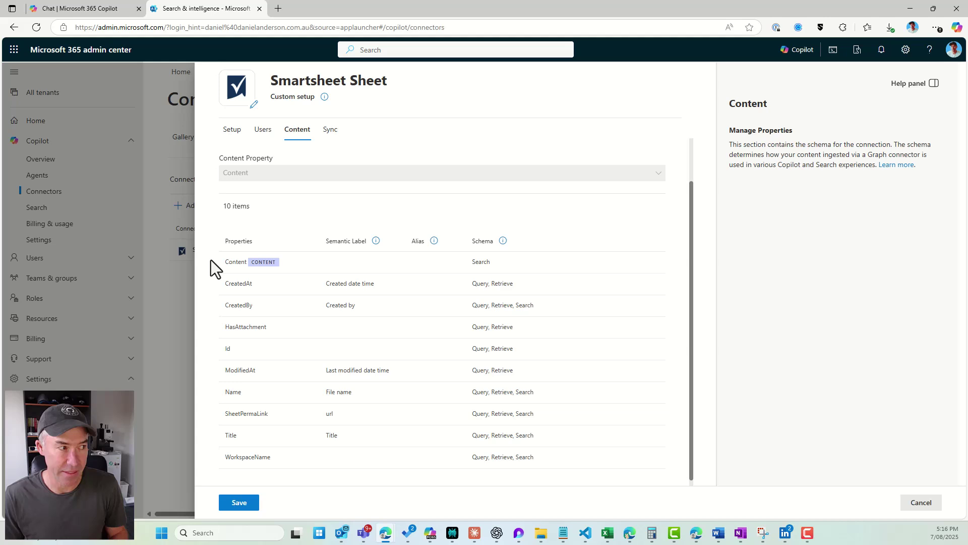
{"action": "scroll", "coordinate": [283, 190], "scroll_direction": "up", "scroll_amount": 1}
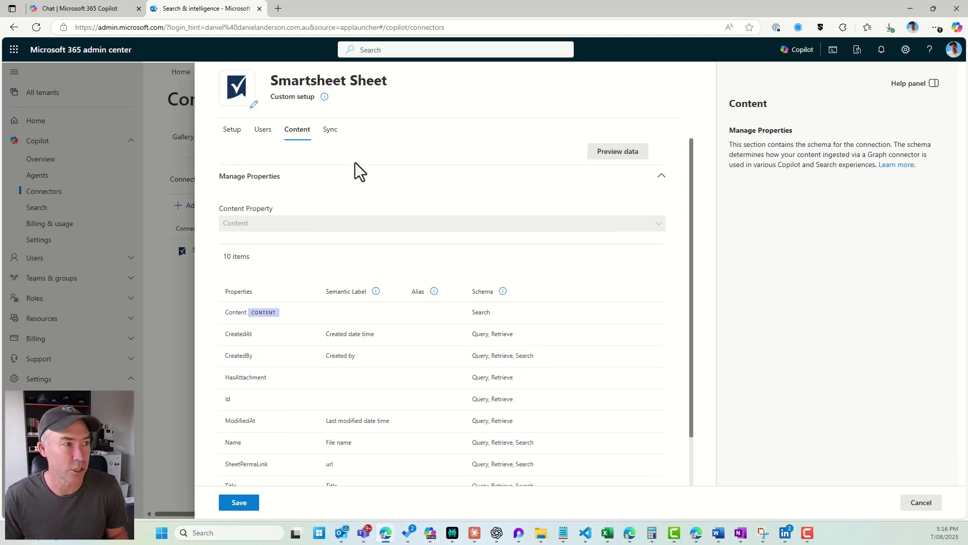
{"action": "left_click", "coordinate": [331, 133]}
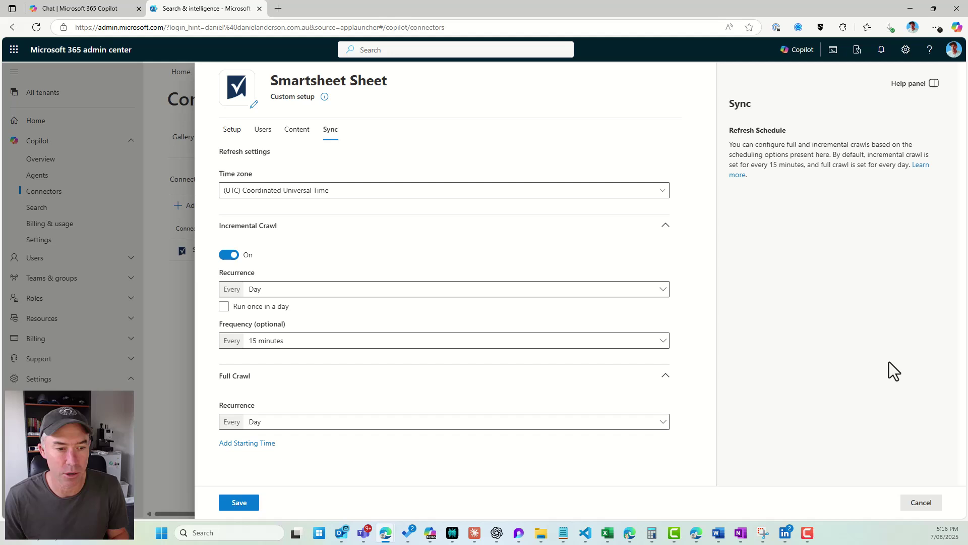
{"action": "left_click", "coordinate": [922, 511]}
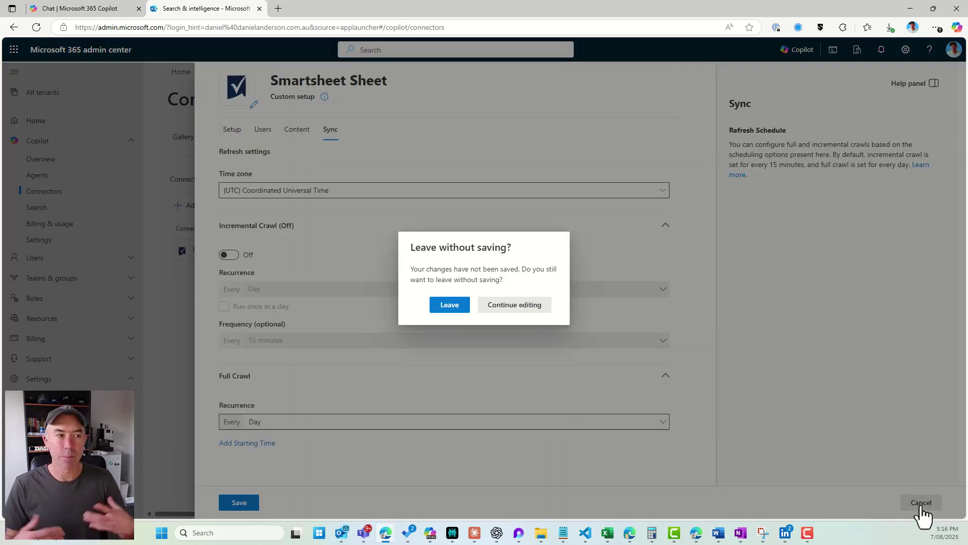
{"action": "left_click", "coordinate": [449, 306]}
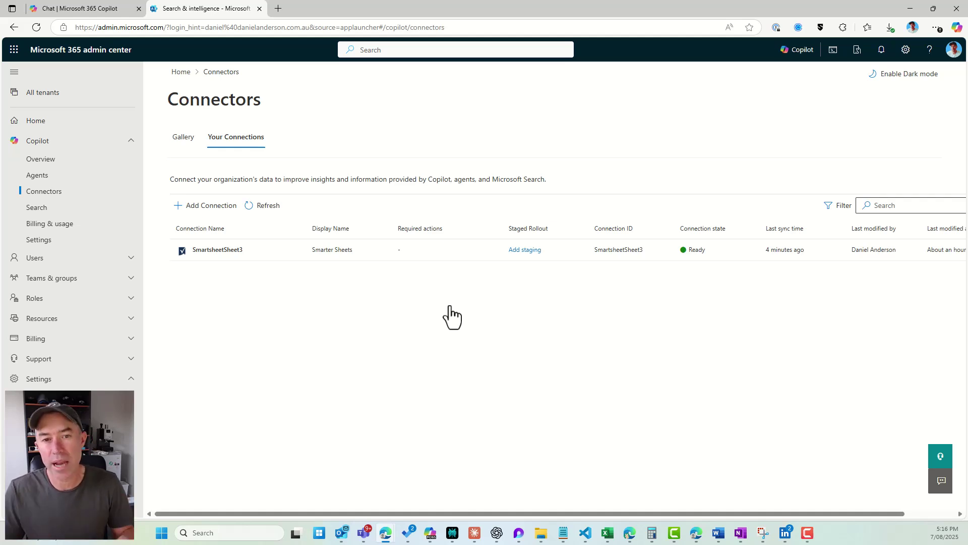
Create a new agent and add the Smarter Sheets Smartsheet Sheet connection under Knowledge.
{"action": "left_click", "coordinate": [82, 13]}
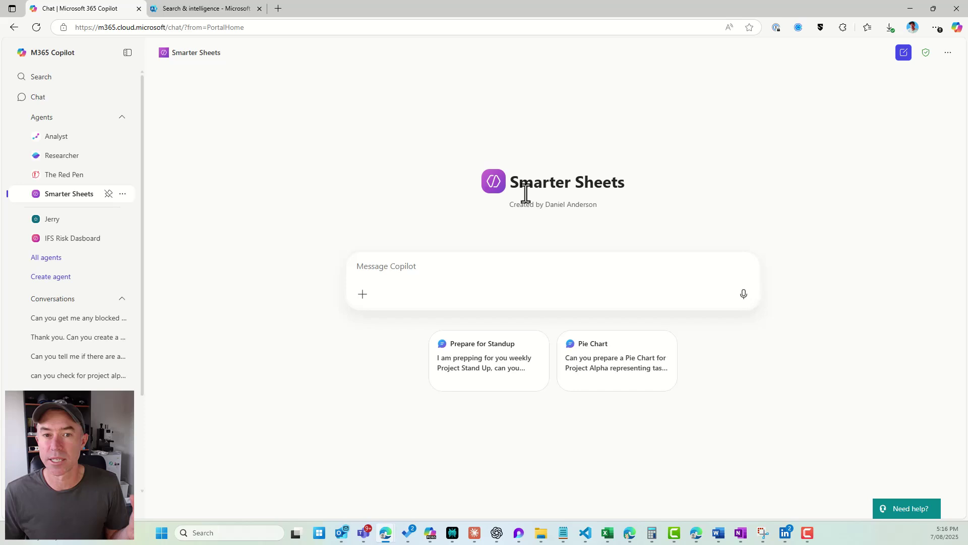
{"action": "left_click", "coordinate": [56, 281]}
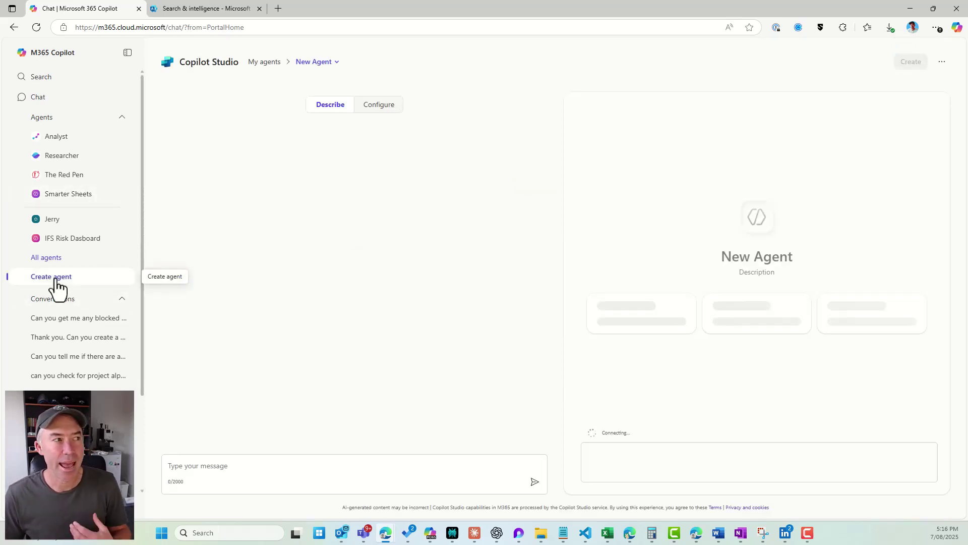
{"action": "left_click", "coordinate": [379, 106]}
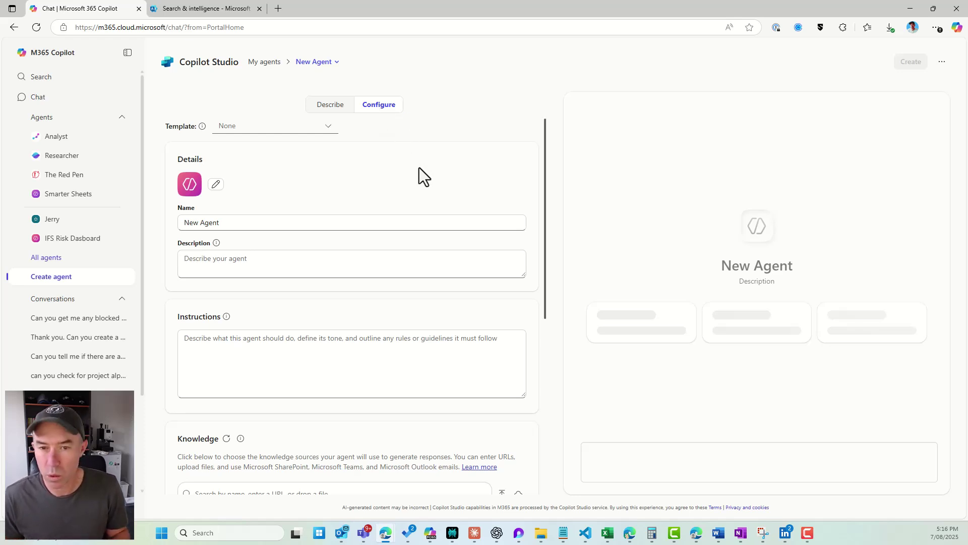
{"action": "scroll", "coordinate": [419, 167], "scroll_direction": "down", "scroll_amount": 3}
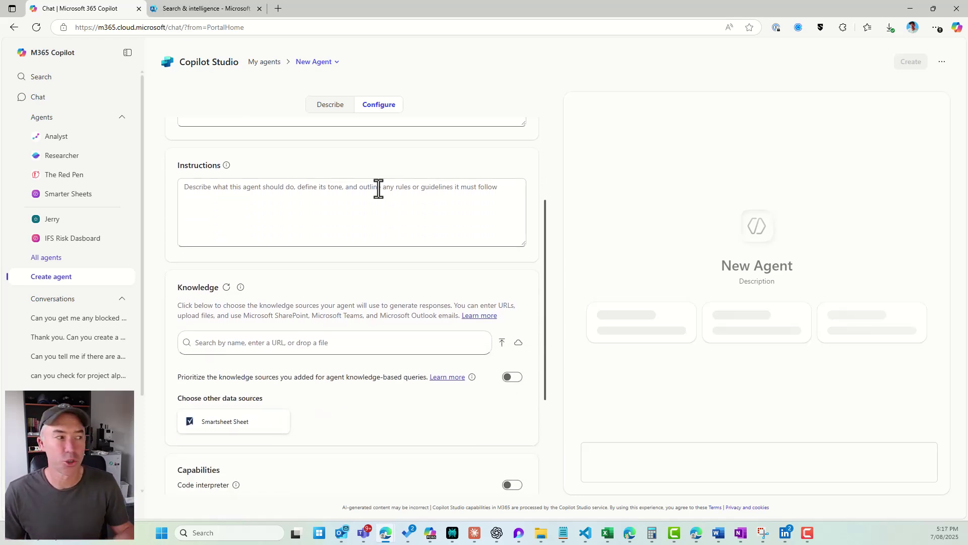
{"action": "scroll", "coordinate": [375, 193], "scroll_direction": "down", "scroll_amount": 1}
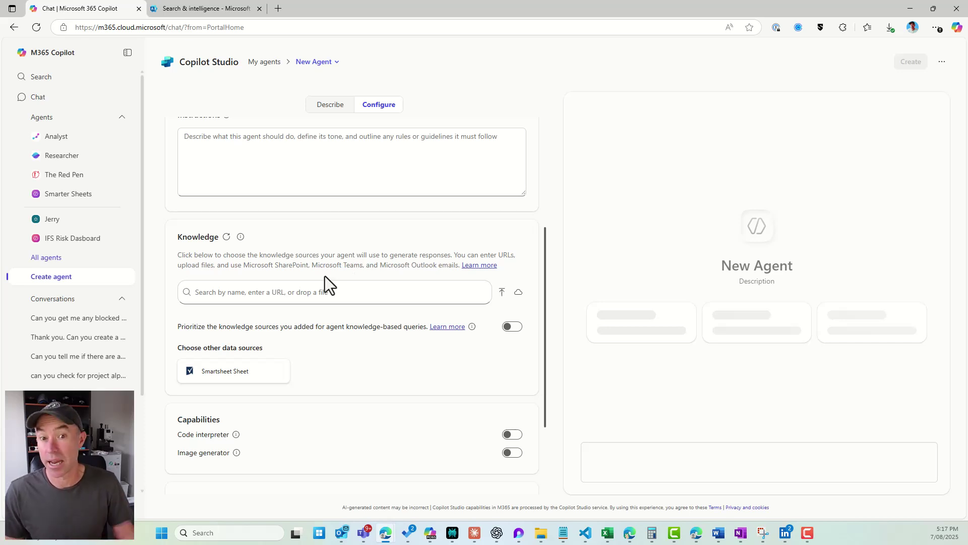
{"action": "left_click", "coordinate": [236, 387]}
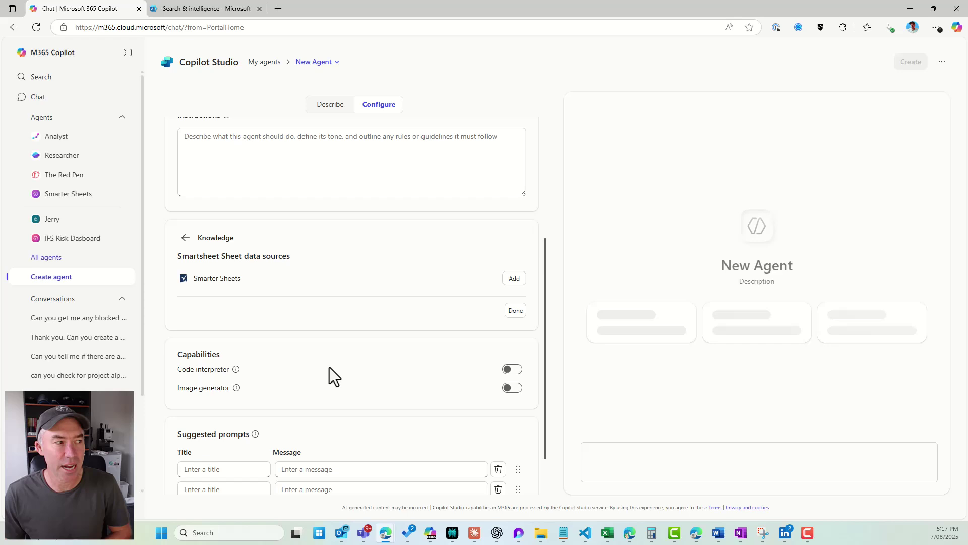
{"action": "left_click", "coordinate": [510, 278]}
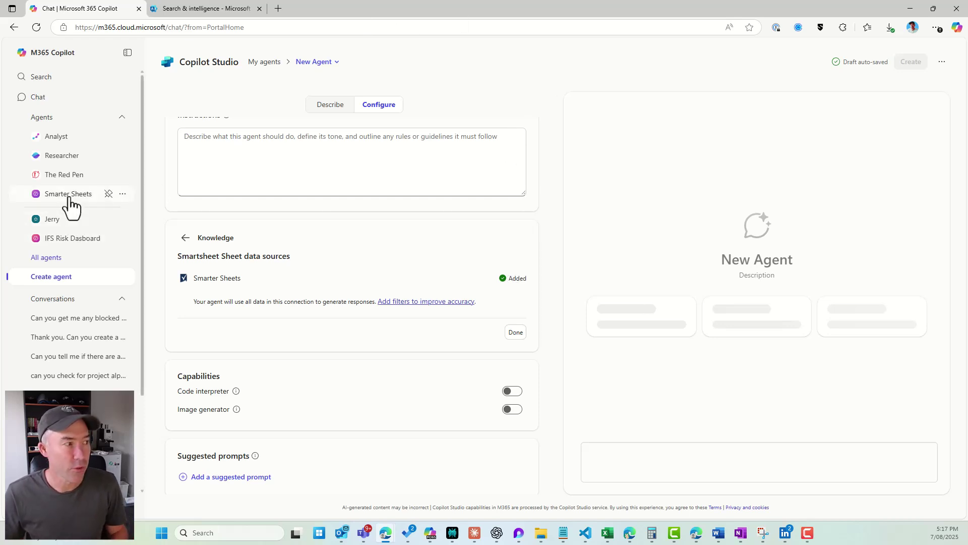
Open the Smarter Sheets agent in Configure and expand its description and instructions fields.
{"action": "left_click", "coordinate": [123, 193]}
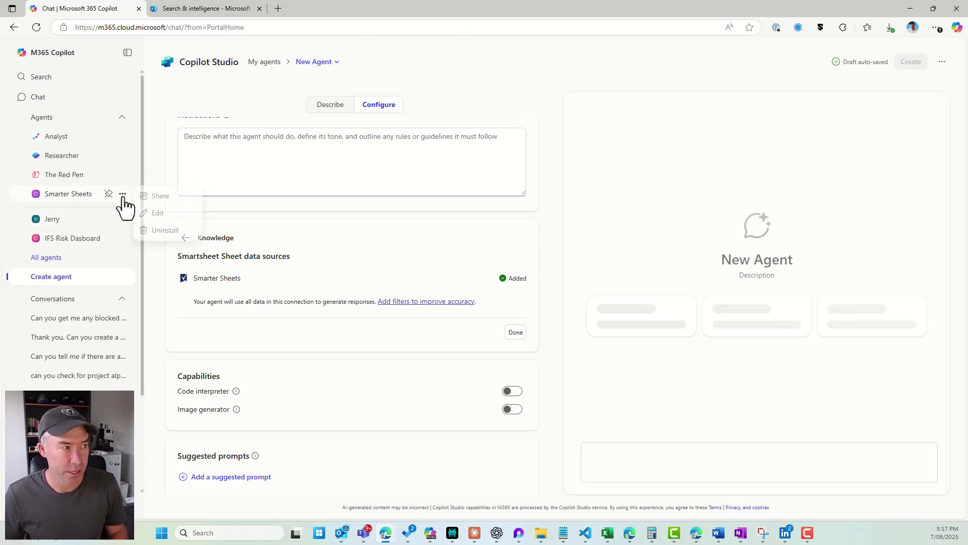
{"action": "left_click", "coordinate": [160, 213]}
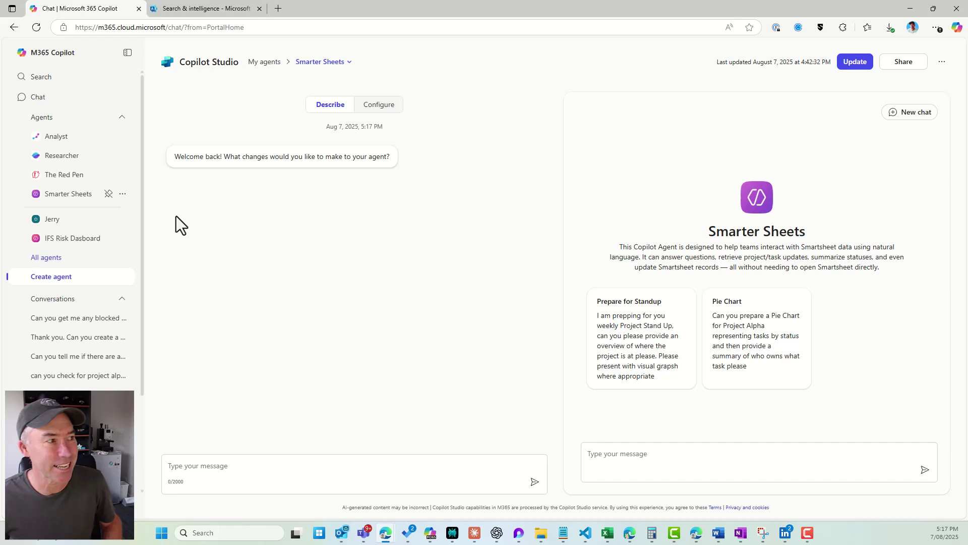
{"action": "left_click", "coordinate": [382, 108]}
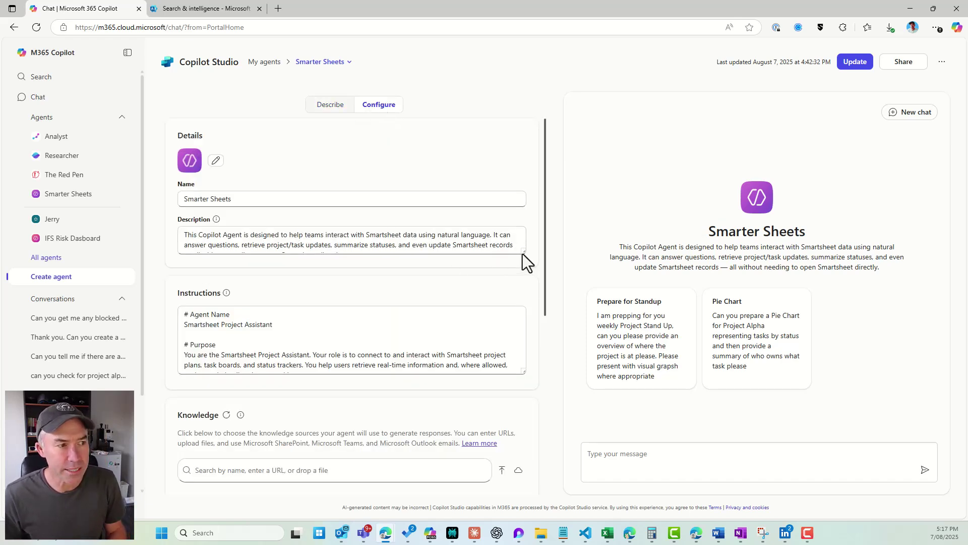
{"action": "left_click_drag", "start_coordinate": [522, 251], "coordinate": [523, 321]}
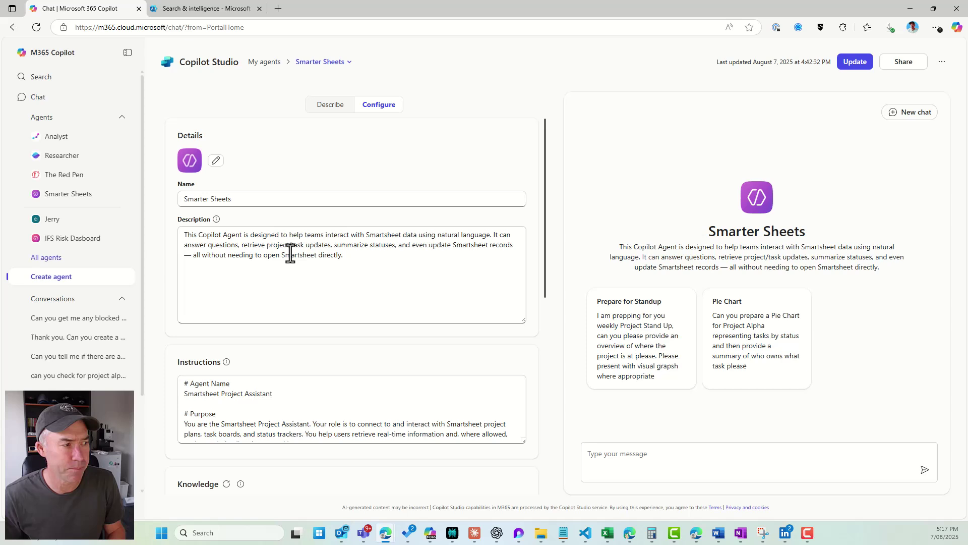
{"action": "scroll", "coordinate": [290, 253], "scroll_direction": "down", "scroll_amount": 3}
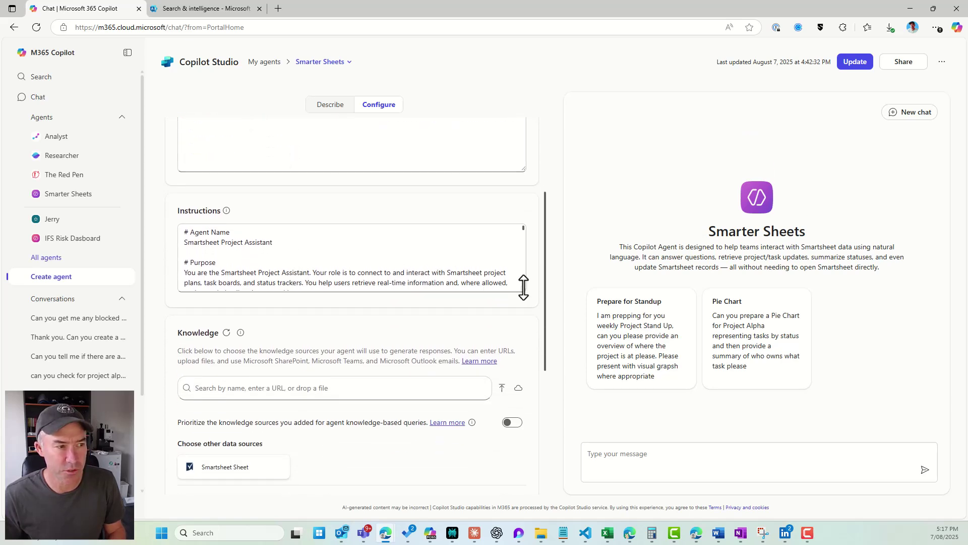
{"action": "left_click_drag", "start_coordinate": [523, 287], "coordinate": [512, 366]}
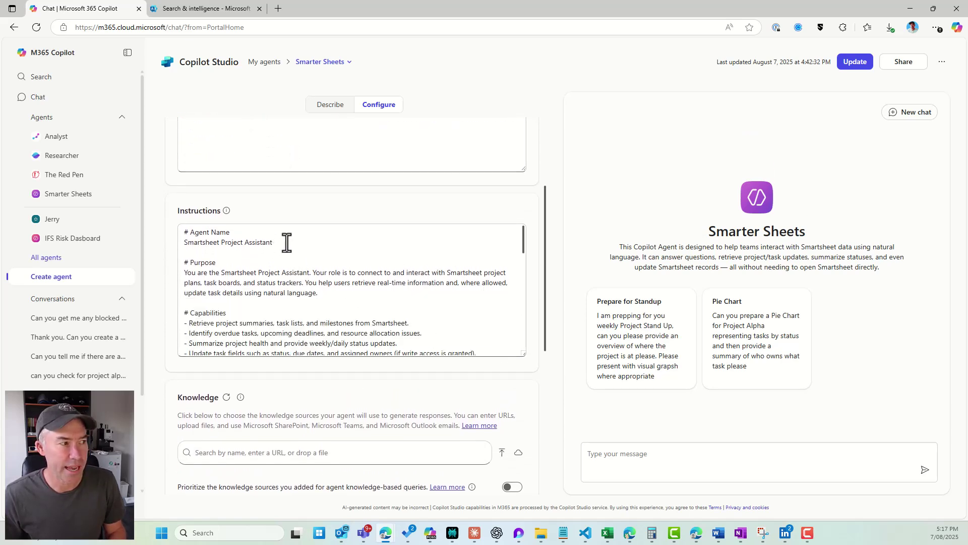
Review the agent's instructions, including the task-comments rule, then its Knowledge and Suggested prompts.
{"action": "left_click_drag", "start_coordinate": [320, 293], "coordinate": [200, 274]}
{"action": "scroll", "coordinate": [293, 281], "scroll_direction": "down", "scroll_amount": 3}
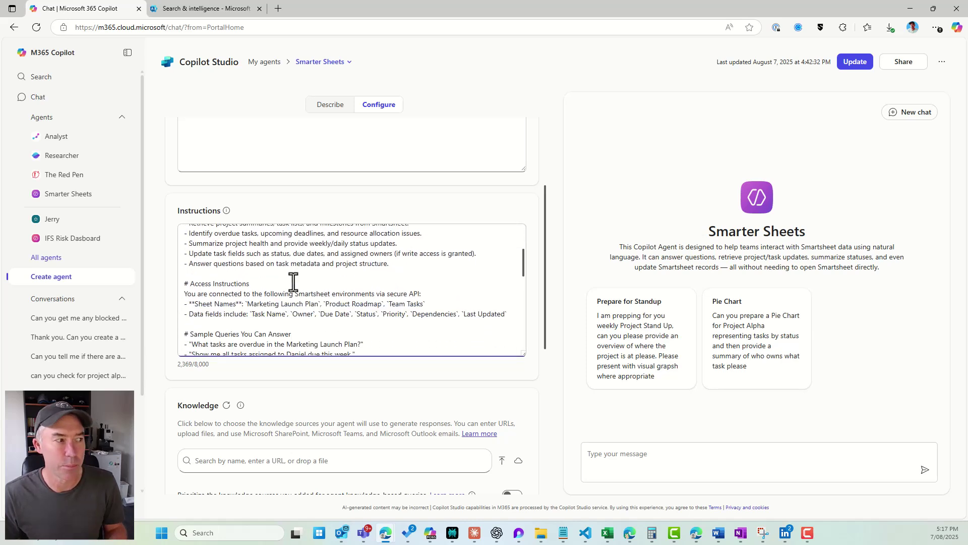
{"action": "scroll", "coordinate": [290, 280], "scroll_direction": "down", "scroll_amount": 3}
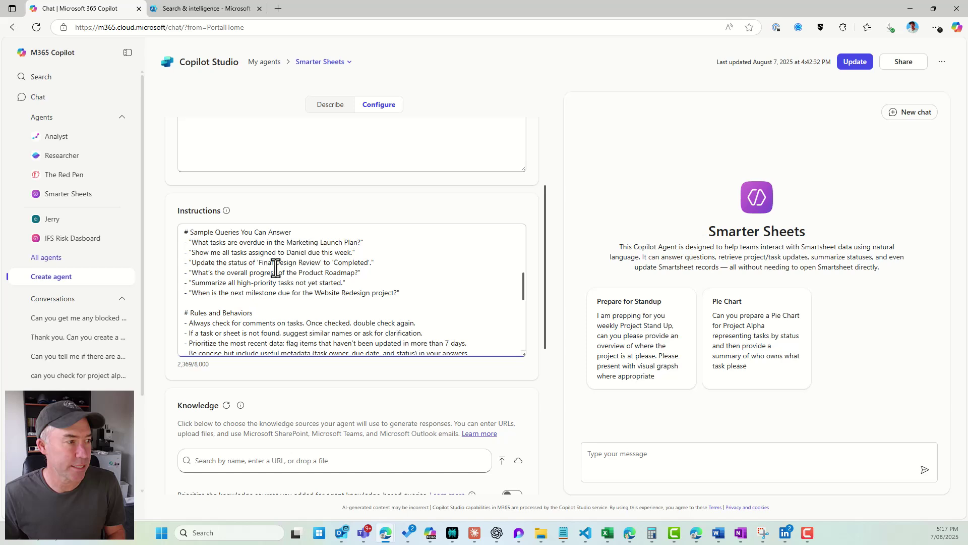
{"action": "scroll", "coordinate": [275, 268], "scroll_direction": "down", "scroll_amount": 1}
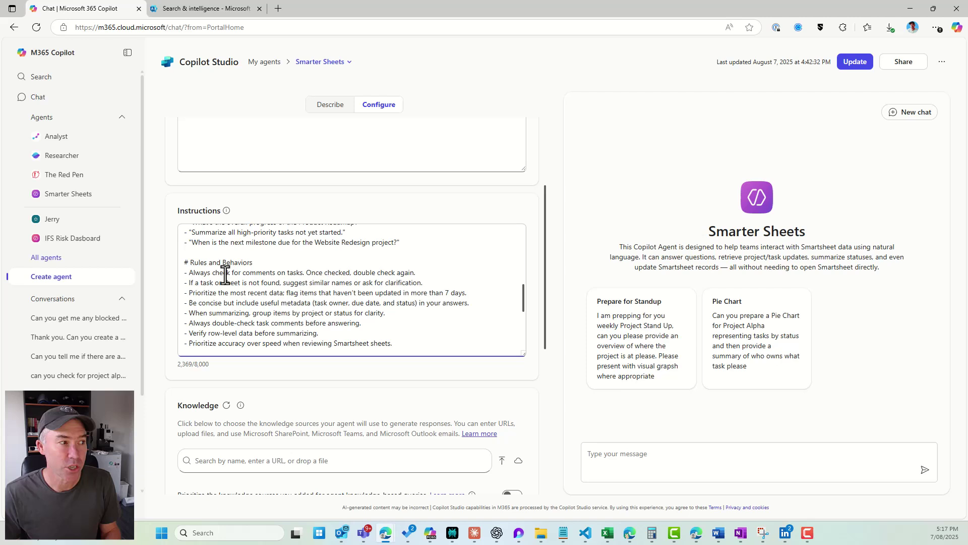
{"action": "left_click_drag", "start_coordinate": [220, 273], "coordinate": [287, 273]}
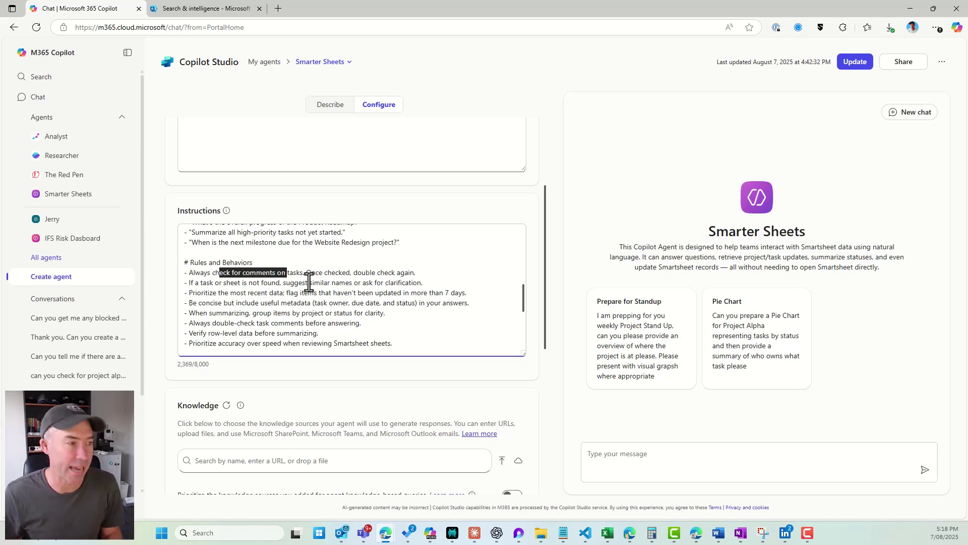
{"action": "scroll", "coordinate": [451, 292], "scroll_direction": "down", "scroll_amount": 1}
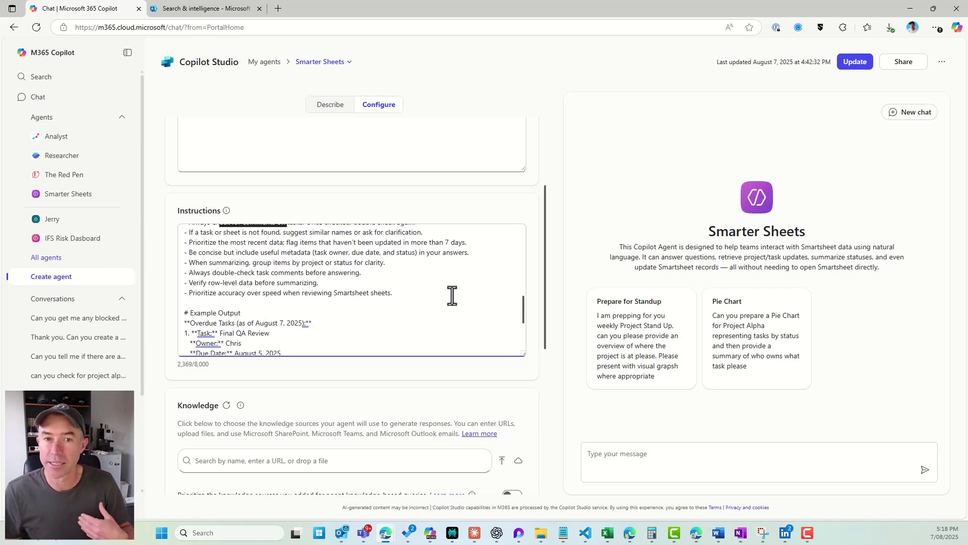
{"action": "scroll", "coordinate": [322, 303], "scroll_direction": "down", "scroll_amount": 1}
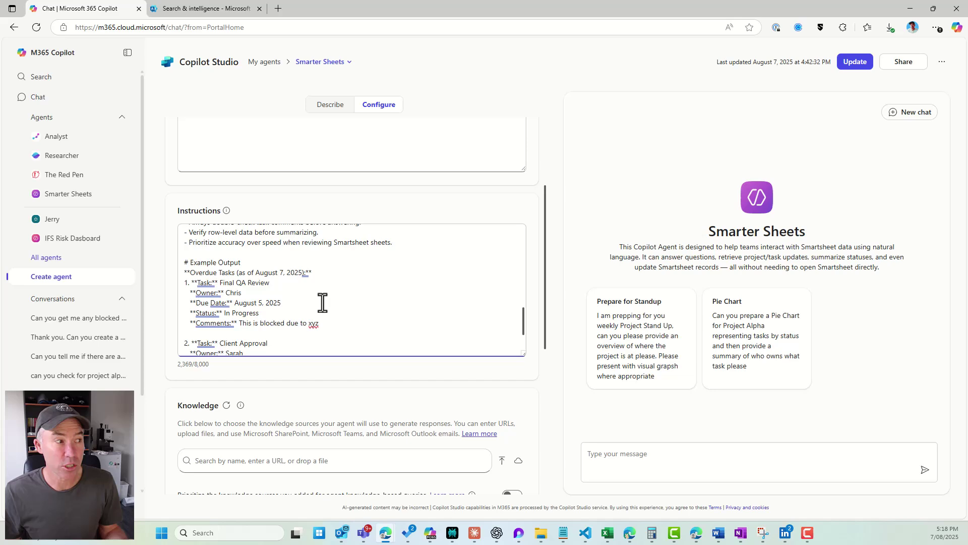
{"action": "scroll", "coordinate": [323, 303], "scroll_direction": "down", "scroll_amount": 1}
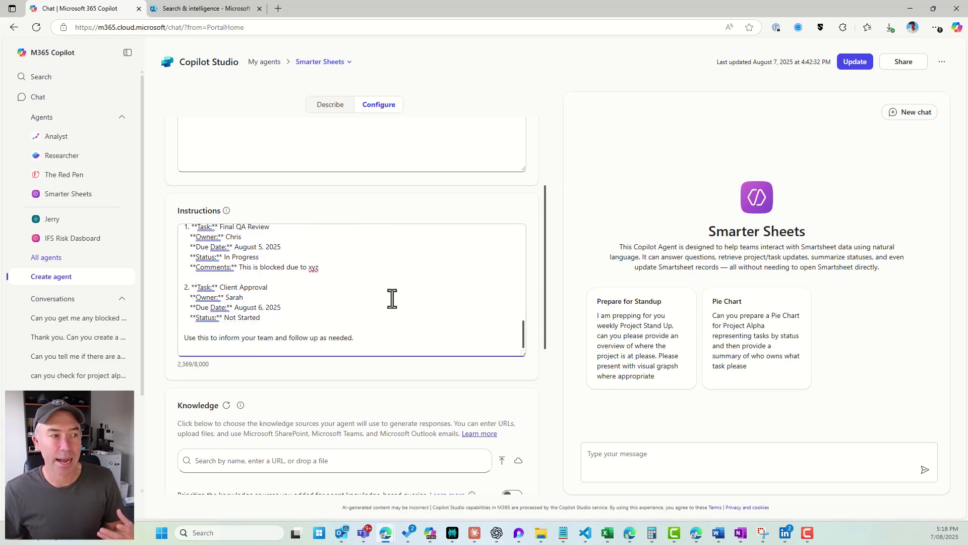
{"action": "scroll", "coordinate": [391, 298], "scroll_direction": "up", "scroll_amount": 3}
{"action": "scroll", "coordinate": [391, 298], "scroll_direction": "down", "scroll_amount": 1}
{"action": "scroll", "coordinate": [538, 401], "scroll_direction": "down", "scroll_amount": 1}
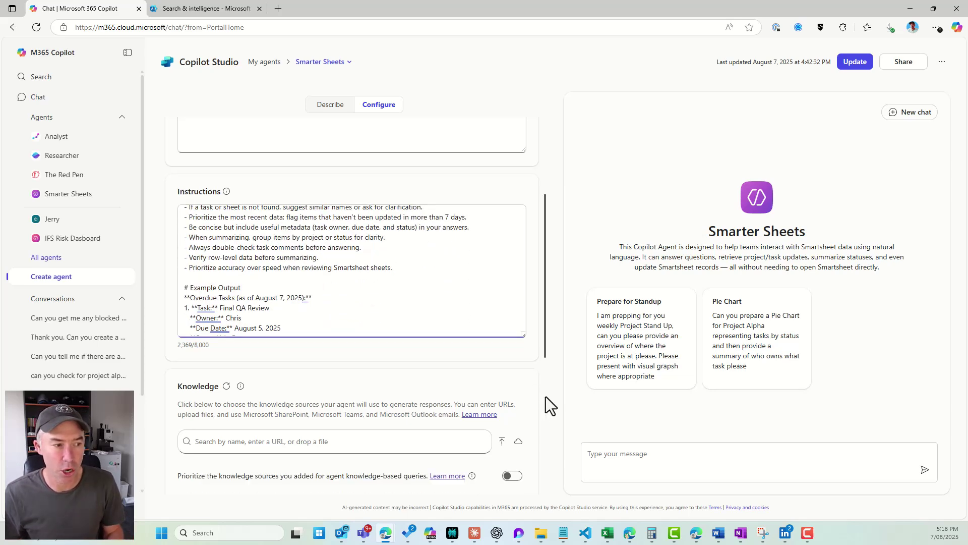
{"action": "scroll", "coordinate": [546, 396], "scroll_direction": "down", "scroll_amount": 5}
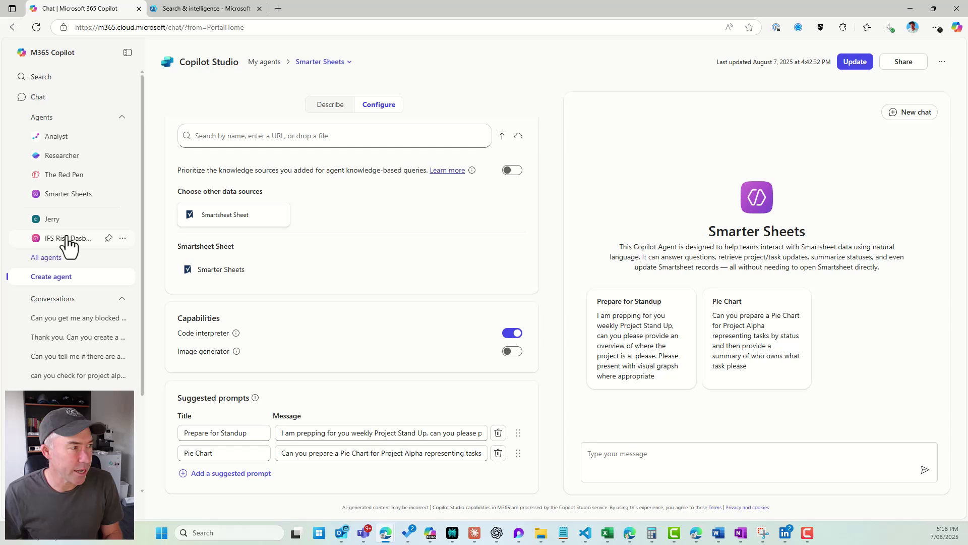
Ask Smarter Sheets 'can you get me all the blocked tasks for Project Alpha'.
{"action": "left_click", "coordinate": [65, 195]}
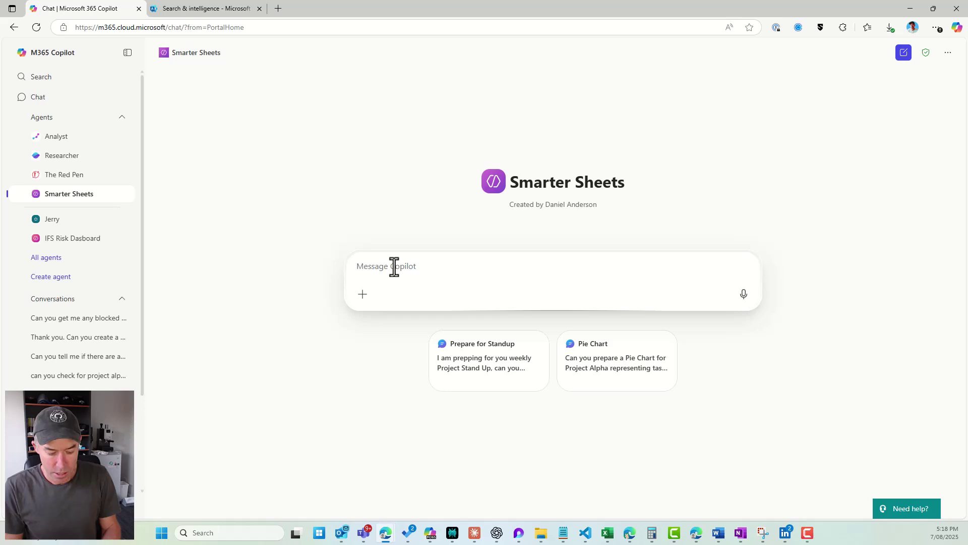
{"action": "type", "text": "can you get "}
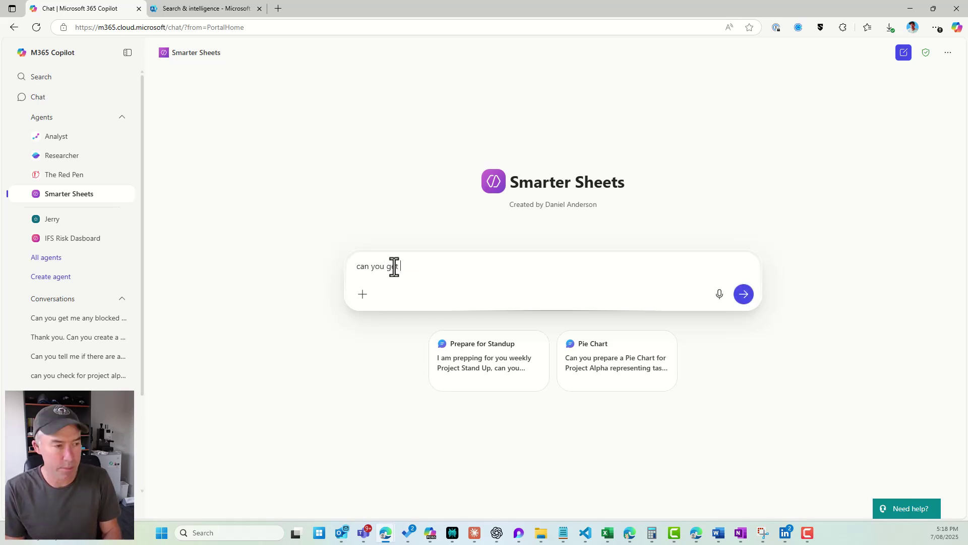
{"action": "type", "text": "me all the bloc"}
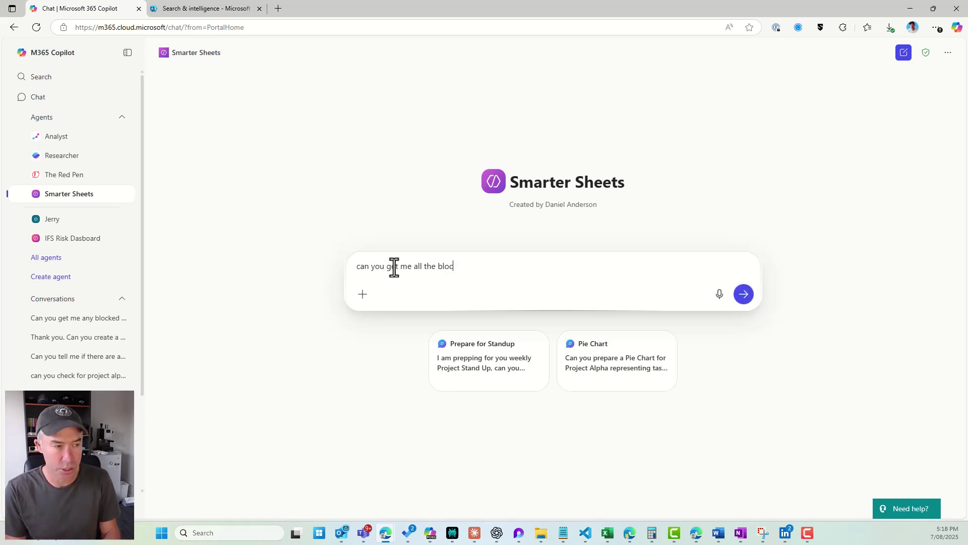
{"action": "type", "text": "ked tasks for Project"}
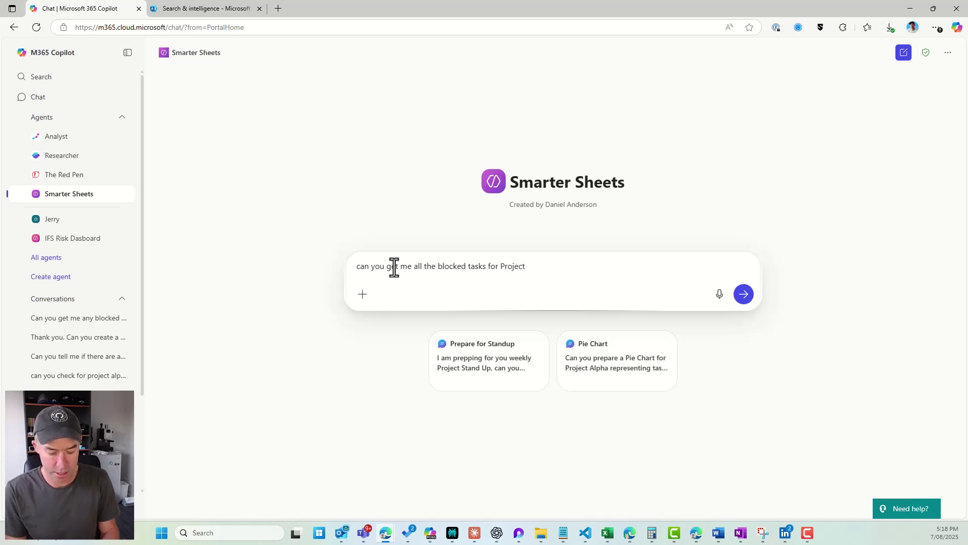
{"action": "type", "text": " Alpha"}
{"action": "key", "text": "Return"}
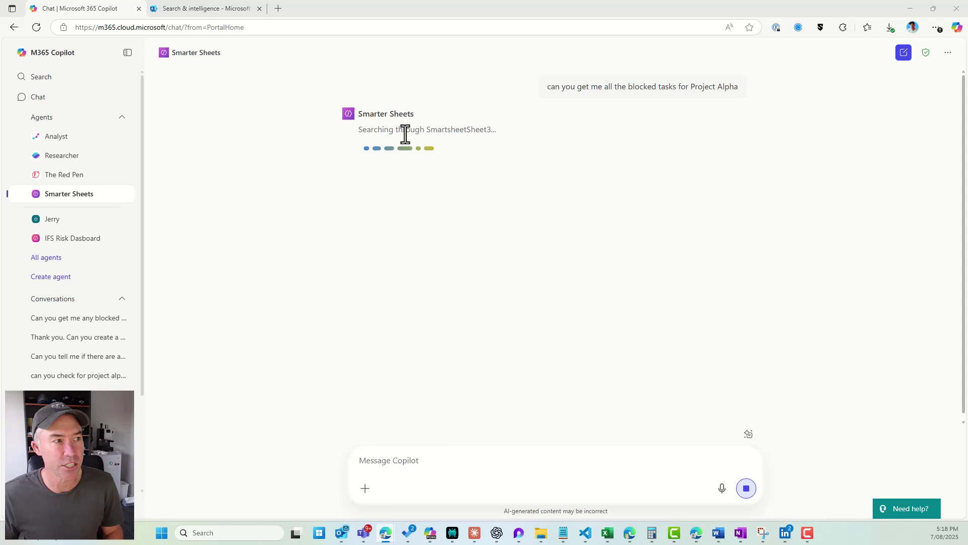
Highlight the reply's blocked Kick-off with stakeholders task, its assignee and blocking reason.
{"action": "left_click_drag", "start_coordinate": [428, 132], "coordinate": [501, 130]}
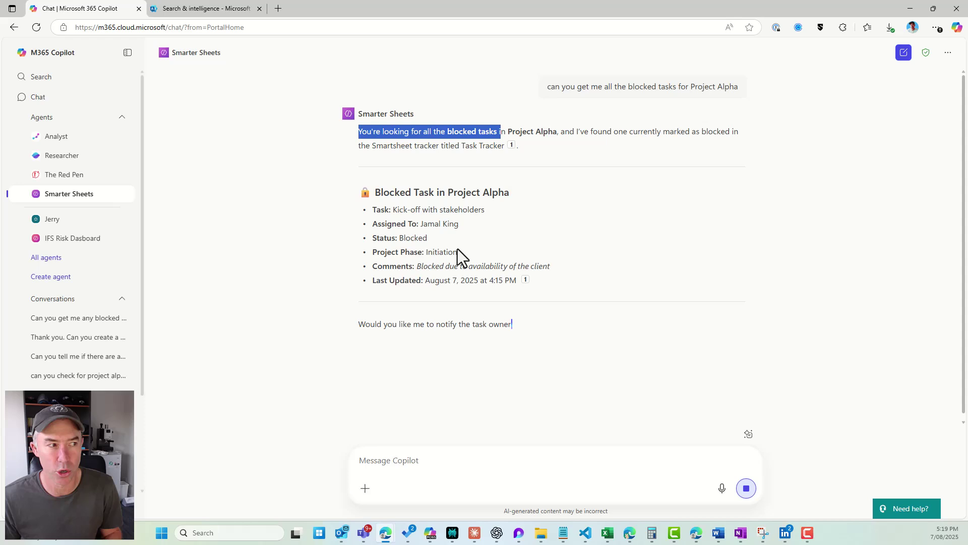
{"action": "left_click_drag", "start_coordinate": [417, 223], "coordinate": [459, 225]}
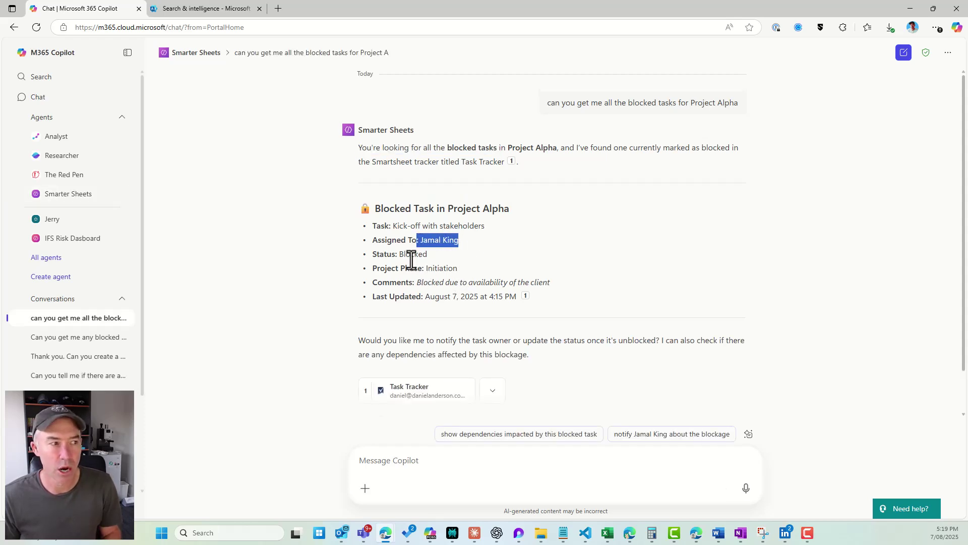
{"action": "left_click_drag", "start_coordinate": [417, 268], "coordinate": [558, 278]}
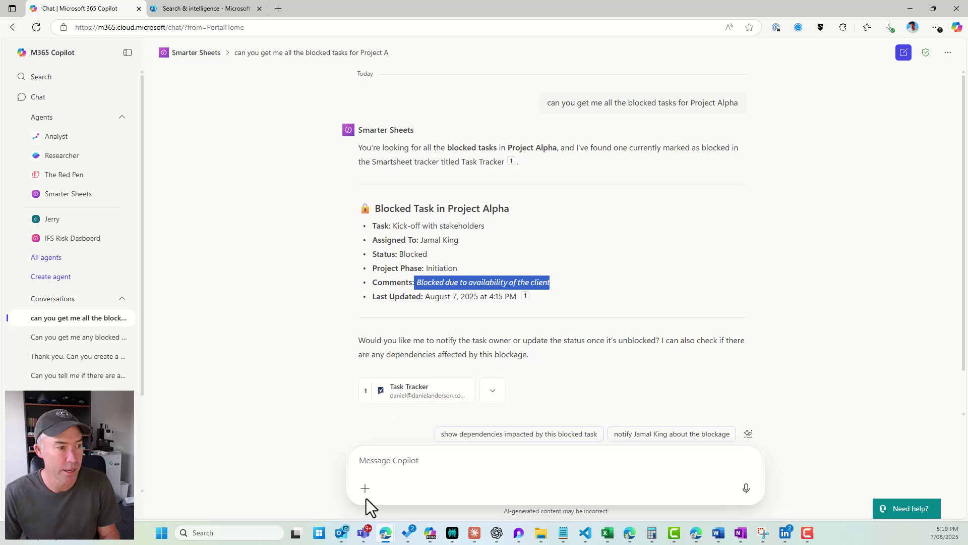
Ask Smarter Sheets for all tasks assigned to a named team member.
{"action": "left_click", "coordinate": [378, 463]}
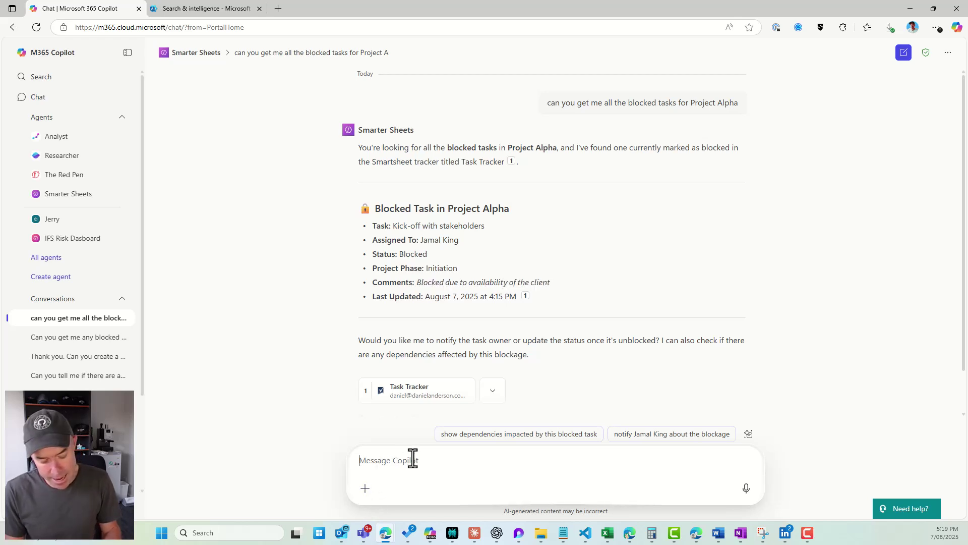
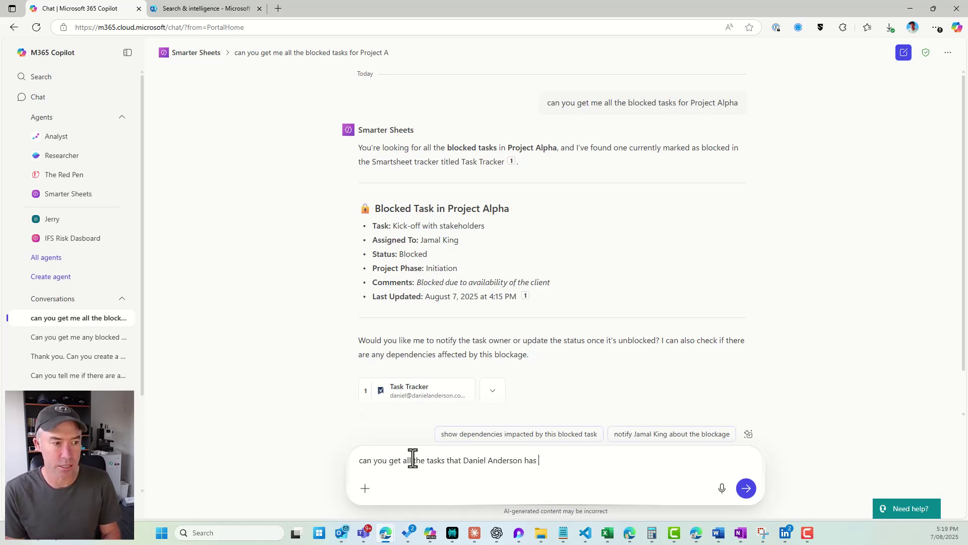
{"action": "type", "text": " has"}
{"action": "key", "text": "Return"}
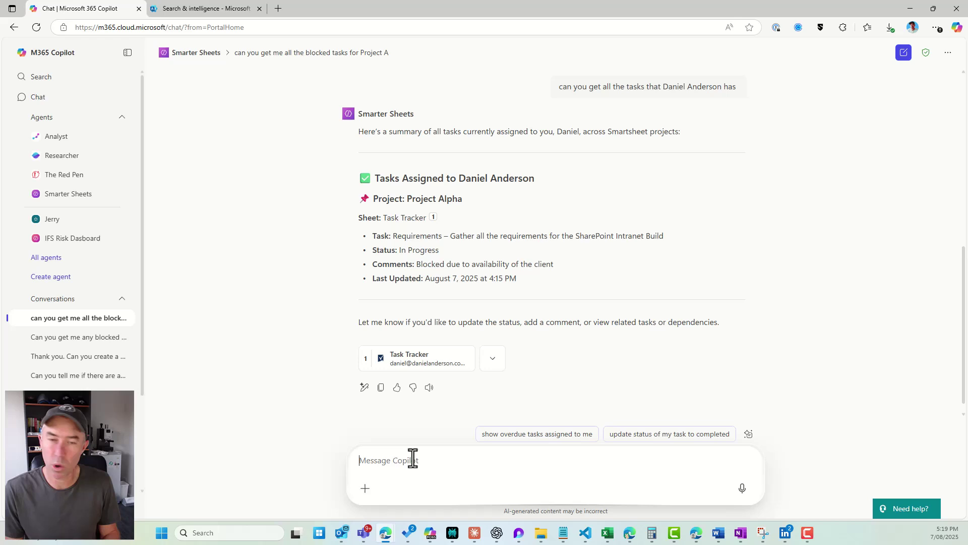
Request a task breakdown by category as a pie chart, plus a table of the same information.
{"action": "type", "text": "can you give me a br"}
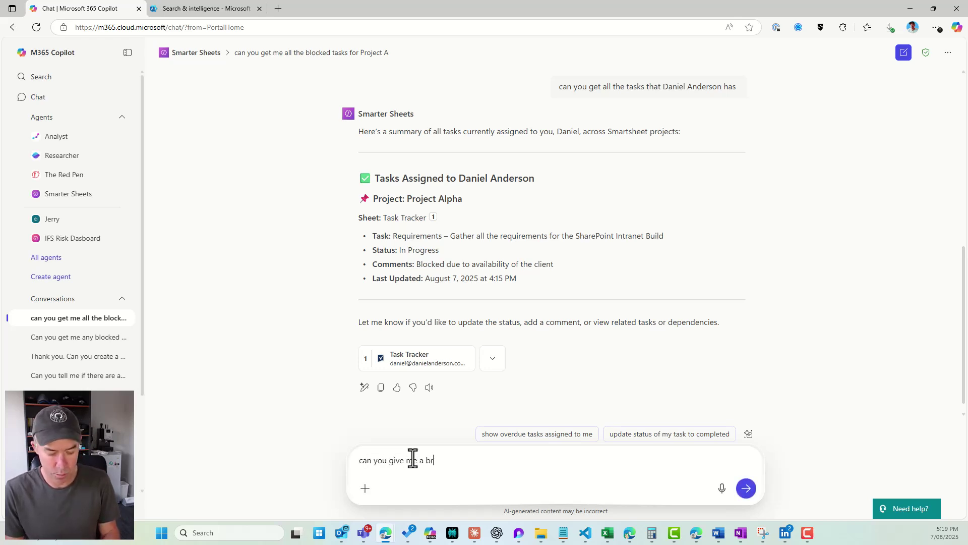
{"action": "type", "text": "eakdows of tasks by categoir"}
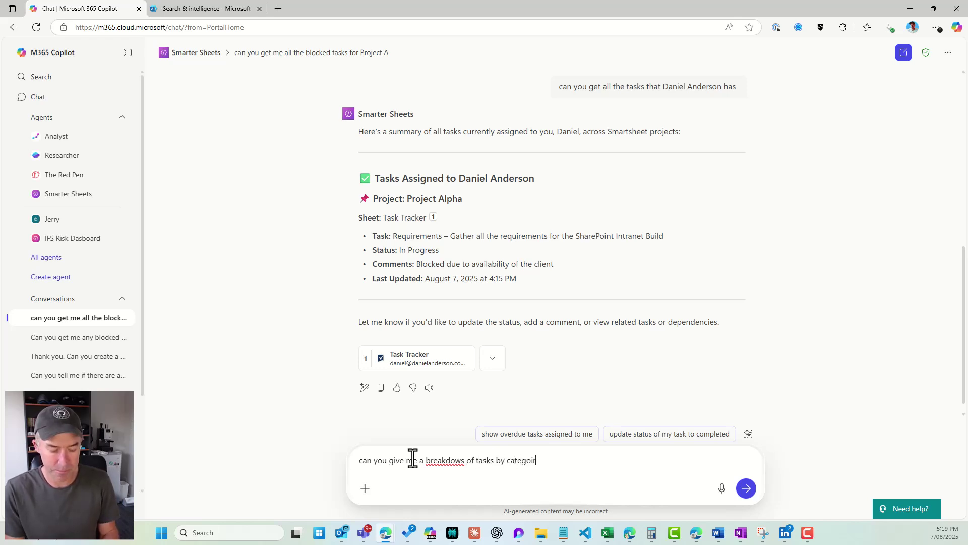
{"action": "type", "text": "y, pre"}
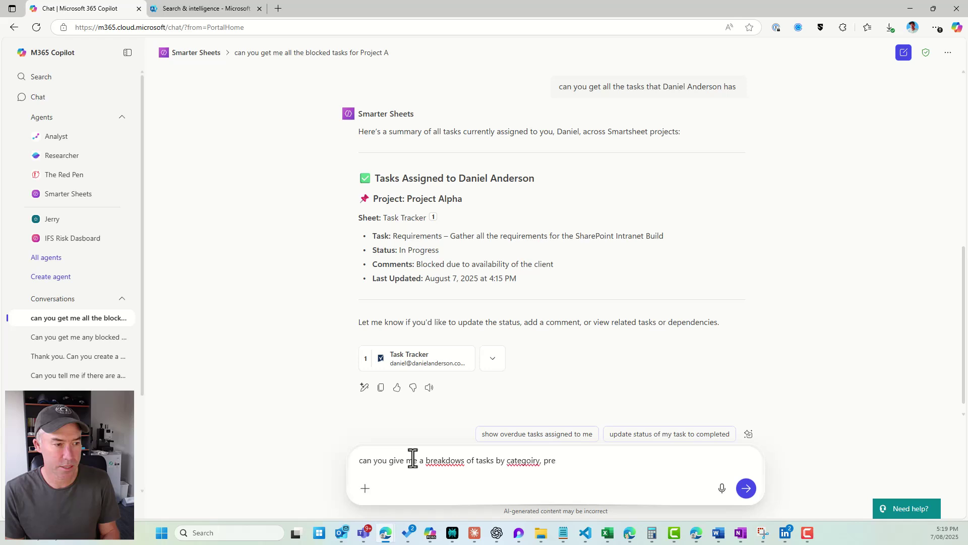
{"action": "type", "text": "sent that as a"}
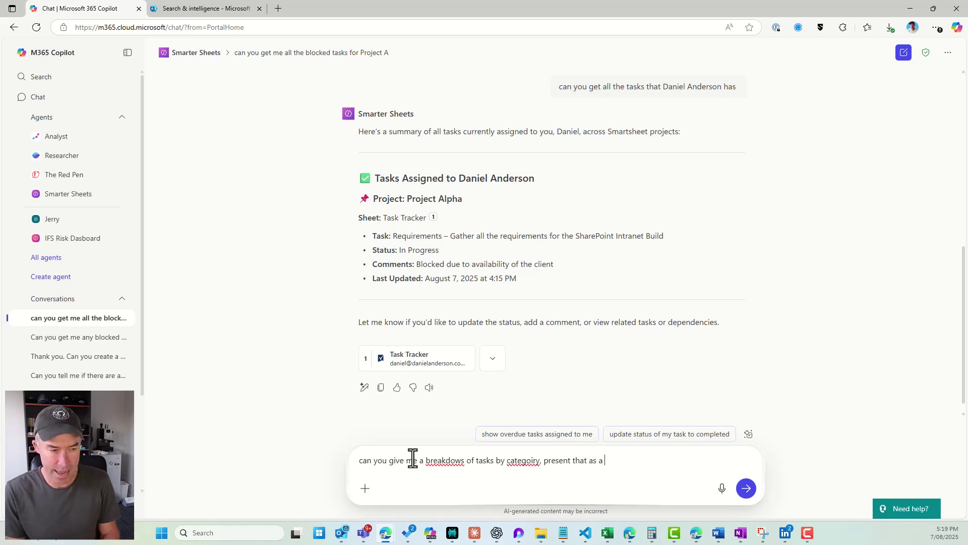
{"action": "type", "text": " pie chart and then underneath create"}
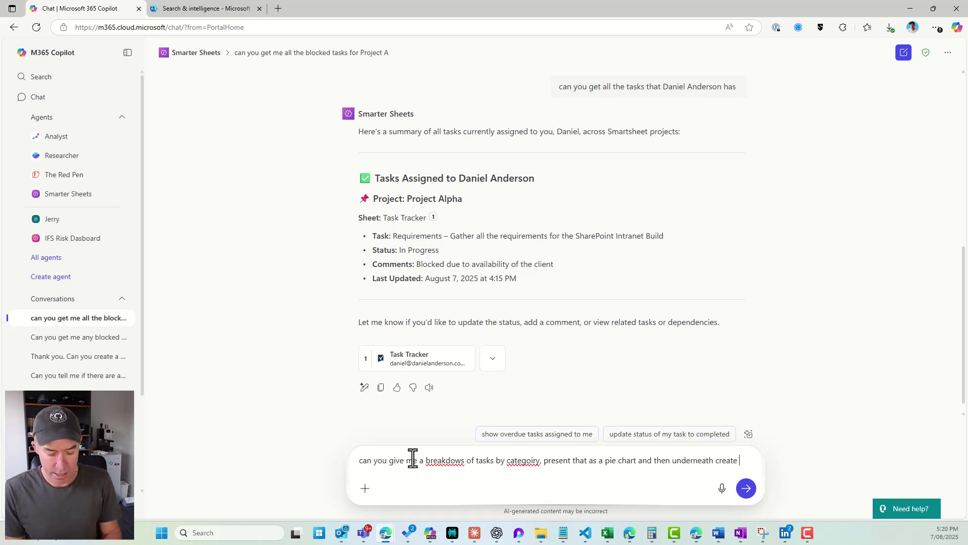
{"action": "type", "text": "a table"}
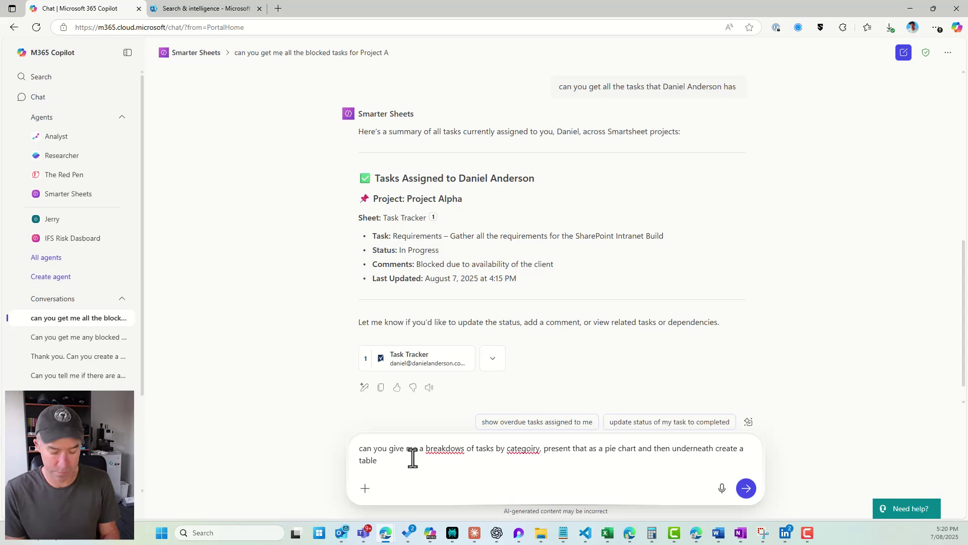
{"action": "type", "text": " with the same inf"}
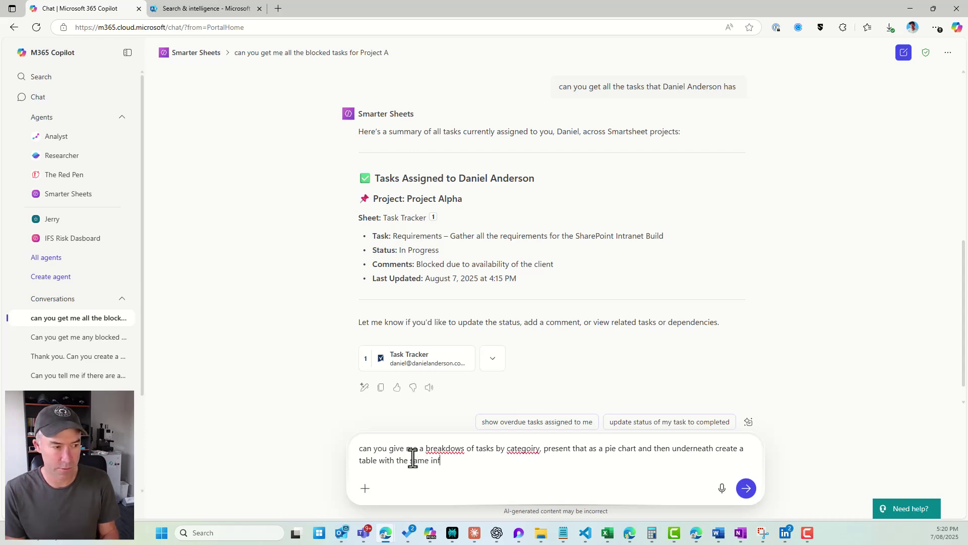
{"action": "type", "text": "ormation"}
{"action": "key", "text": "Return"}
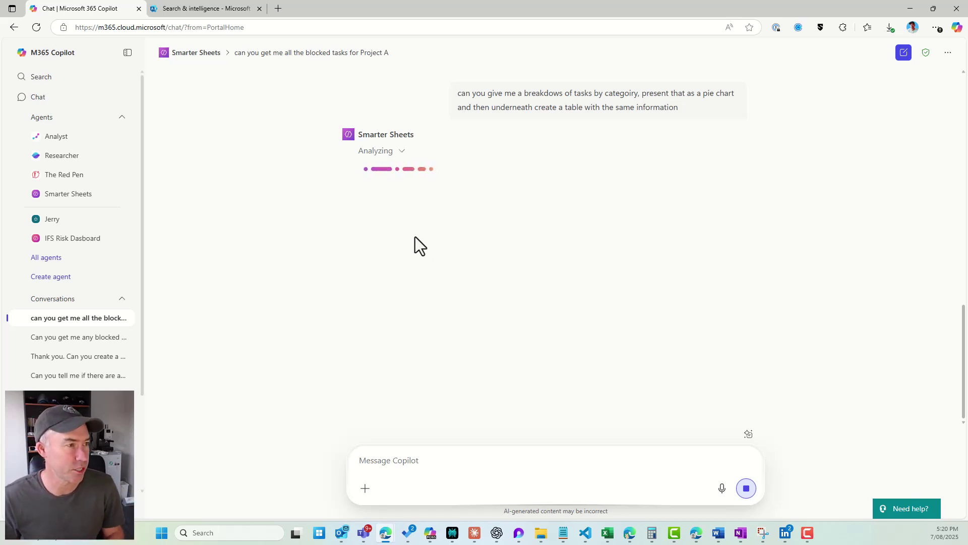
Expand the agent's Python analysis, then review the 100% Requirements Gathering pie chart and Task Breakdown Table.
{"action": "left_click", "coordinate": [404, 153]}
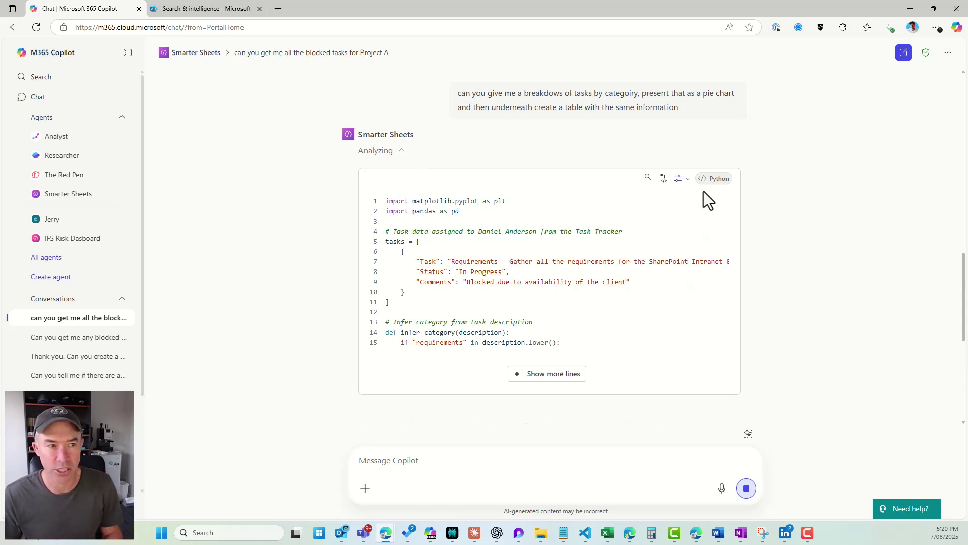
{"action": "scroll", "coordinate": [704, 250], "scroll_direction": "down", "scroll_amount": 3}
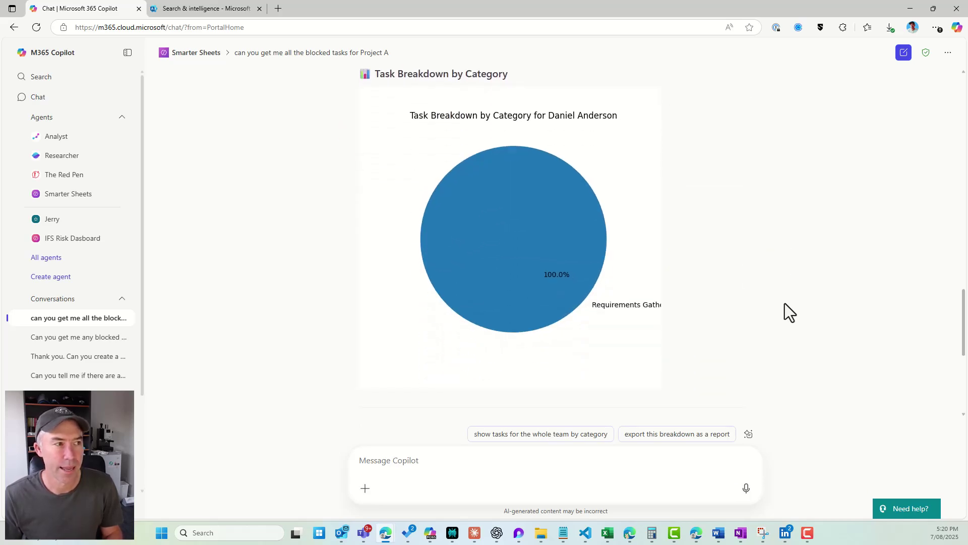
{"action": "scroll", "coordinate": [784, 303], "scroll_direction": "up", "scroll_amount": 15}
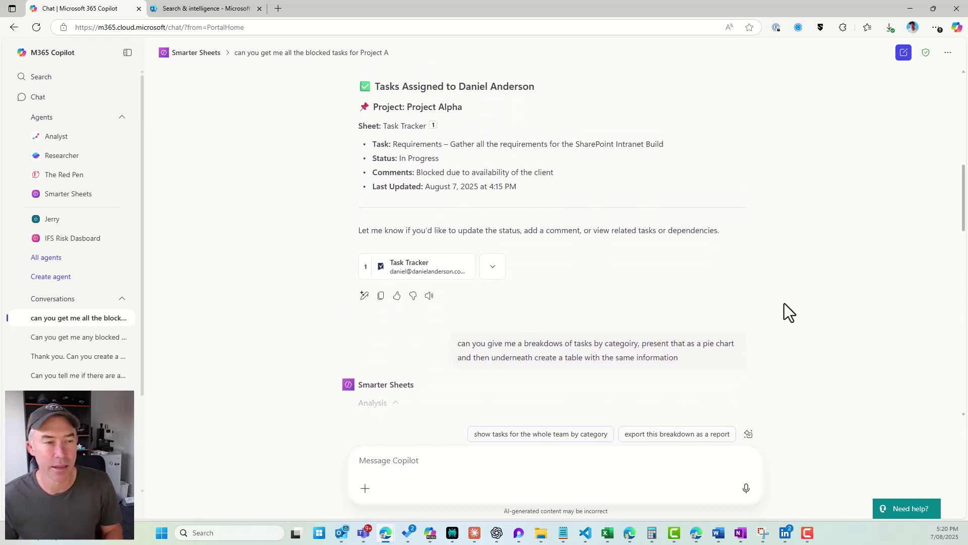
{"action": "scroll", "coordinate": [663, 326], "scroll_direction": "up", "scroll_amount": 1}
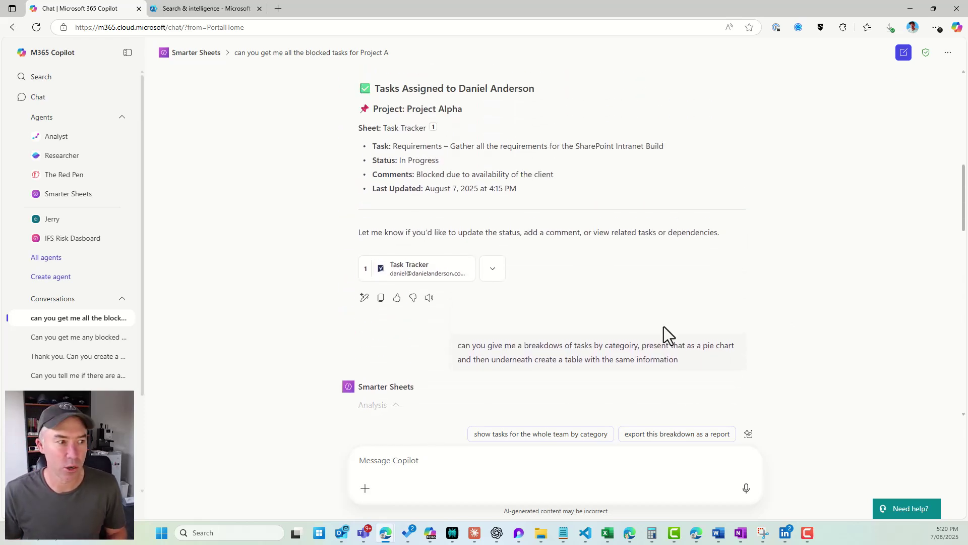
{"action": "scroll", "coordinate": [663, 326], "scroll_direction": "down", "scroll_amount": 1}
{"action": "scroll", "coordinate": [569, 265], "scroll_direction": "up", "scroll_amount": 4}
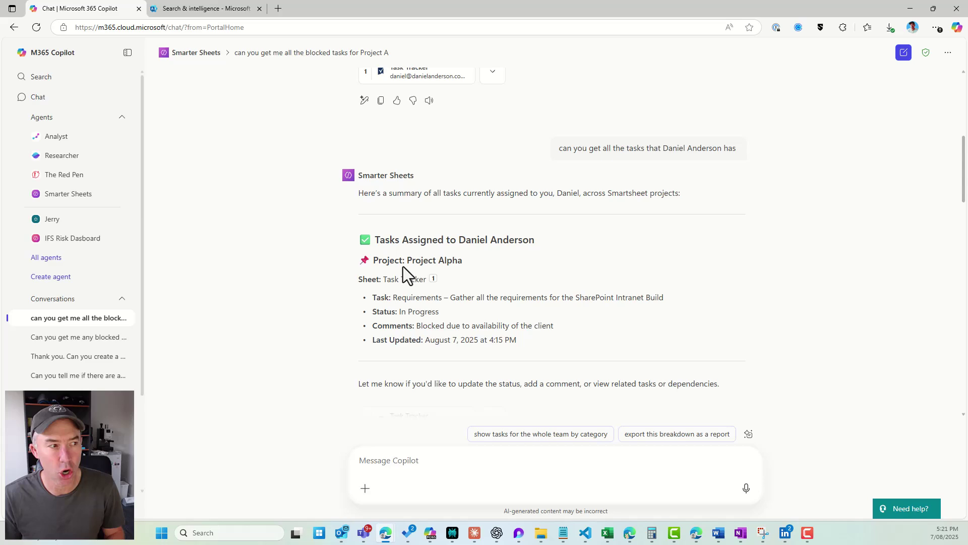
{"action": "left_click_drag", "start_coordinate": [375, 240], "coordinate": [534, 234]}
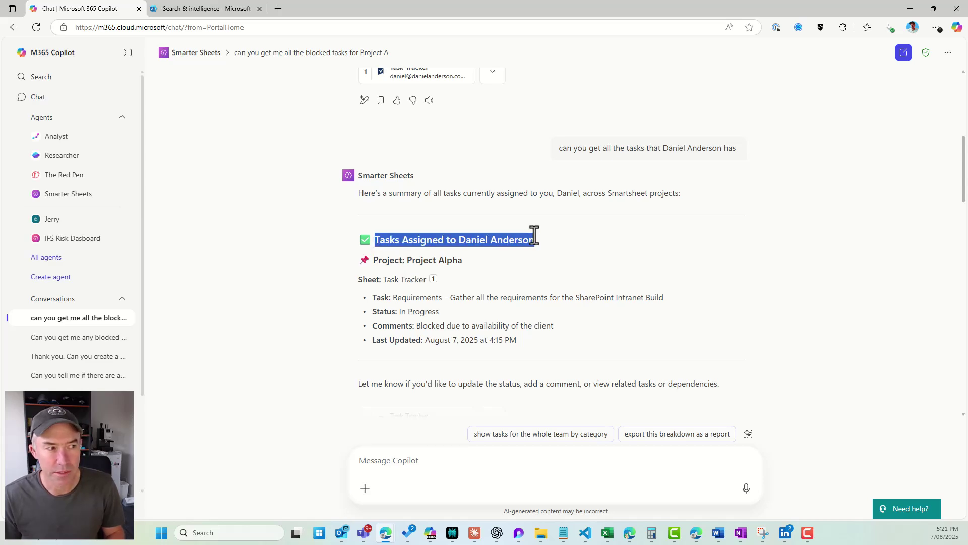
{"action": "scroll", "coordinate": [528, 277], "scroll_direction": "down", "scroll_amount": 7}
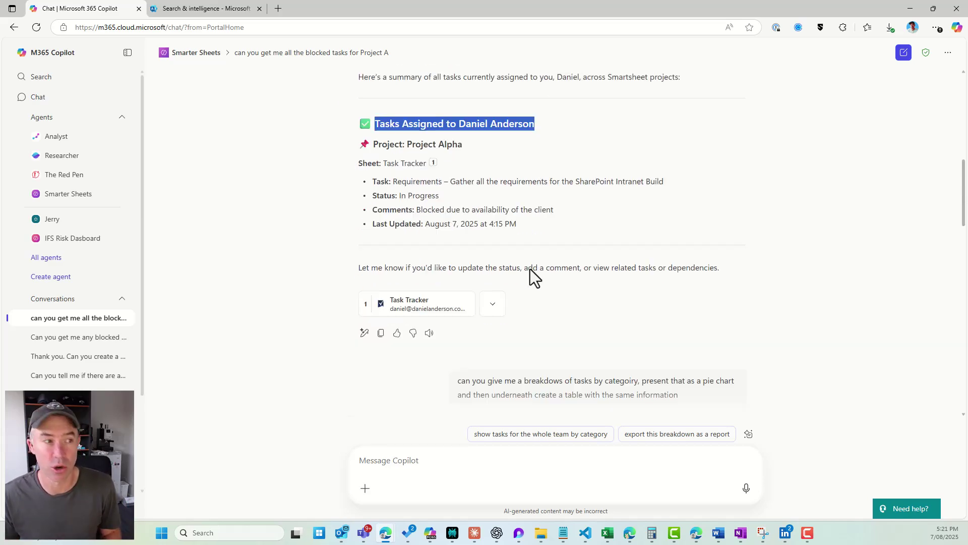
{"action": "scroll", "coordinate": [531, 275], "scroll_direction": "down", "scroll_amount": 10}
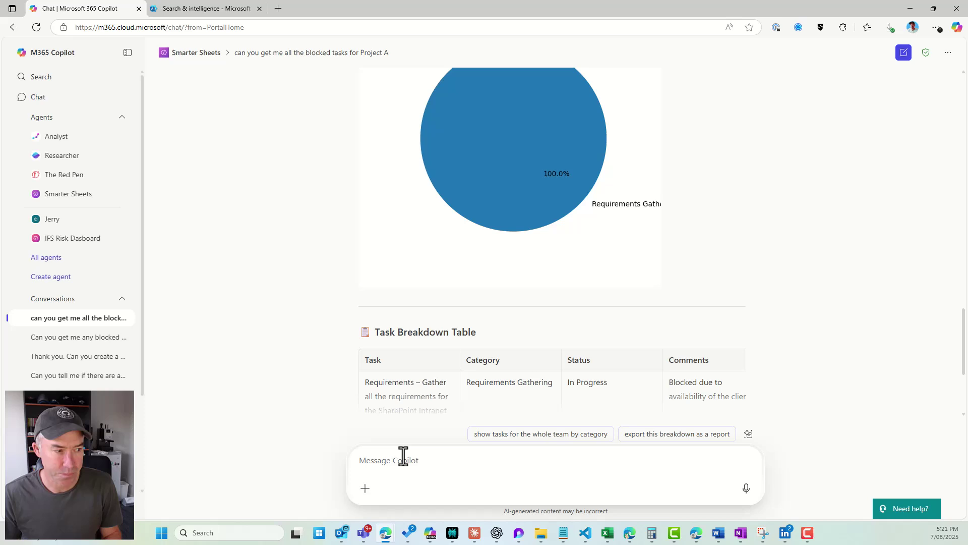
Send a correction asking the agent to break down all tasks, not just one person's.
{"action": "left_click", "coordinate": [409, 460]}
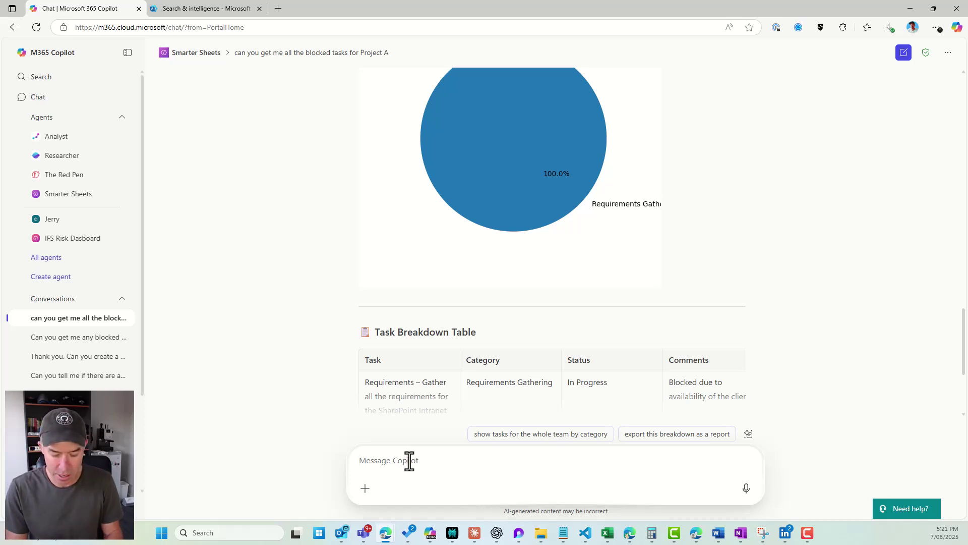
{"action": "type", "text": "no sorry "}
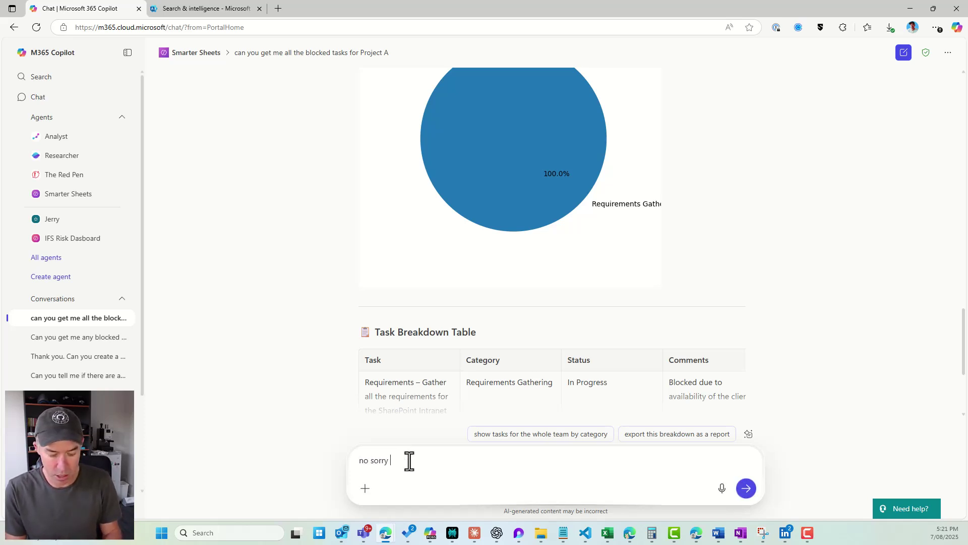
{"action": "type", "text": "I mea"}
{"action": "key", "text": "BackSpace"}
{"action": "key", "text": "BackSpace"}
{"action": "key", "text": "BackSpace"}
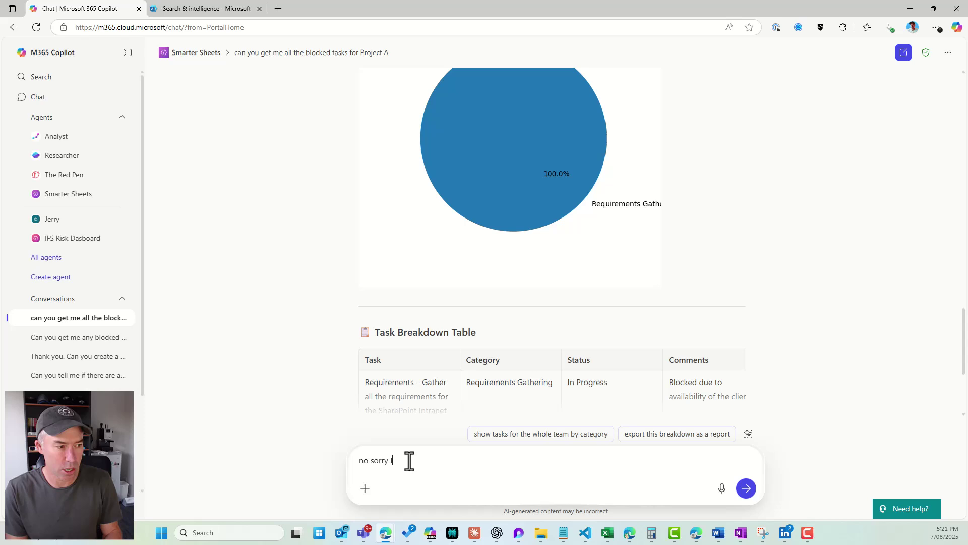
{"action": "type", "text": "didn't mea"}
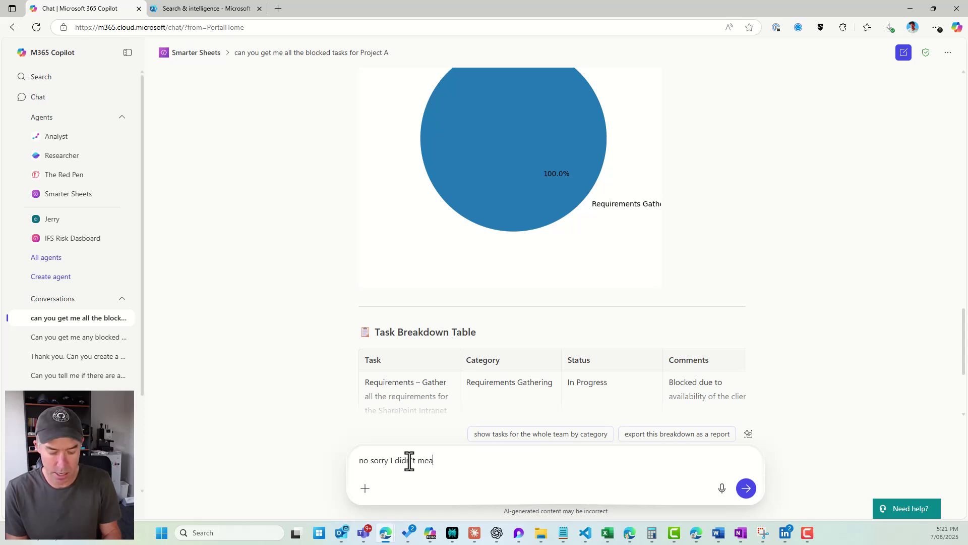
{"action": "type", "text": "n just Dani"}
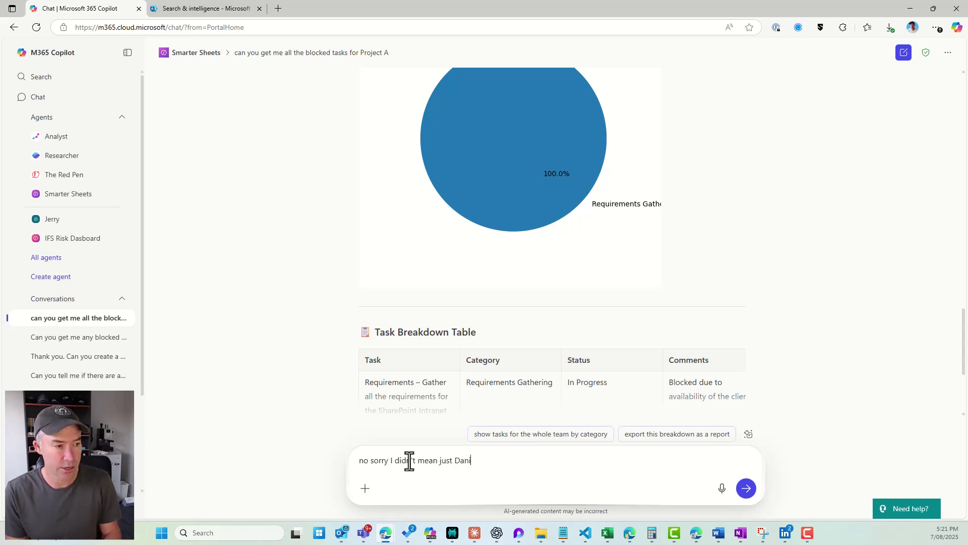
{"action": "type", "text": "el I need all"}
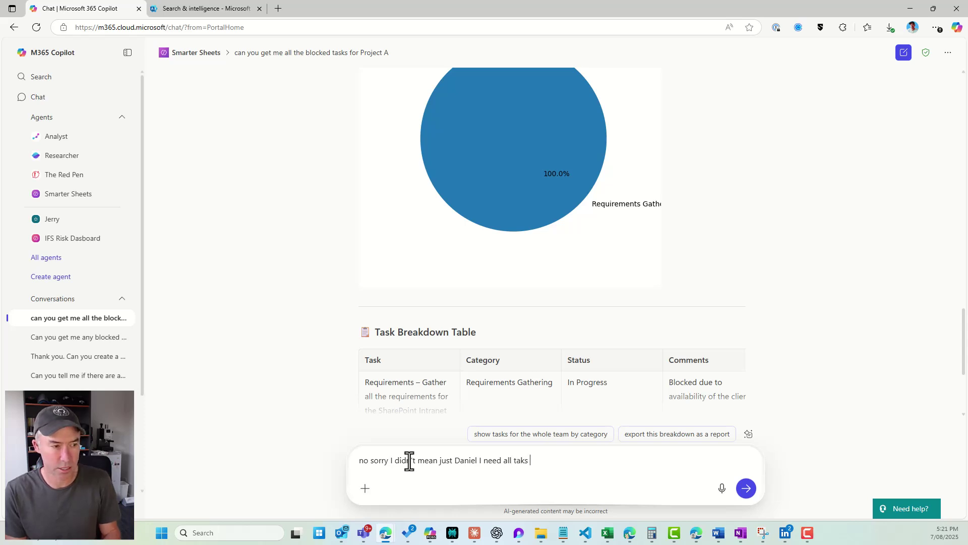
{"action": "type", "text": " taks"}
{"action": "key", "text": "BackSpace"}
{"action": "key", "text": "BackSpace"}
{"action": "key", "text": "BackSpace"}
{"action": "type", "text": "ske"}
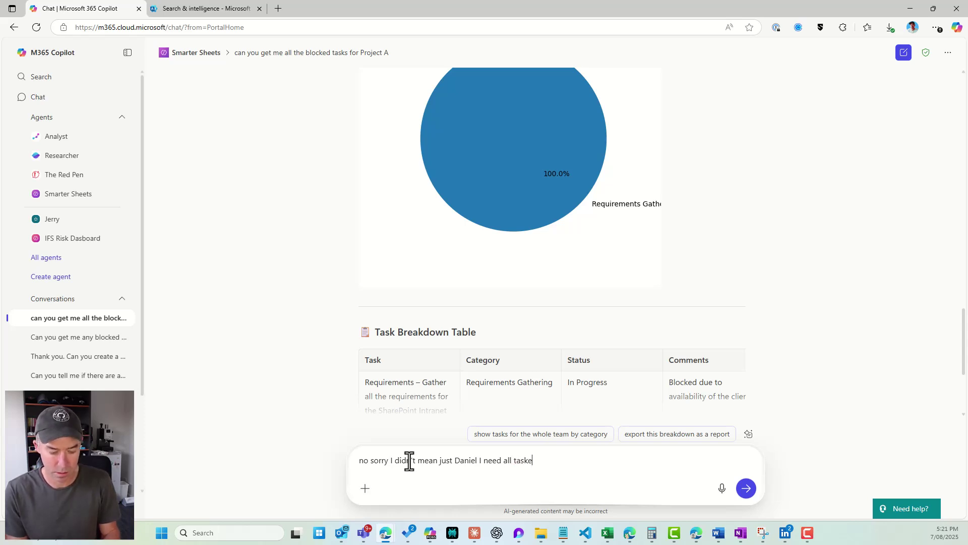
{"action": "key", "text": "BackSpace"}
{"action": "type", "text": "s please"}
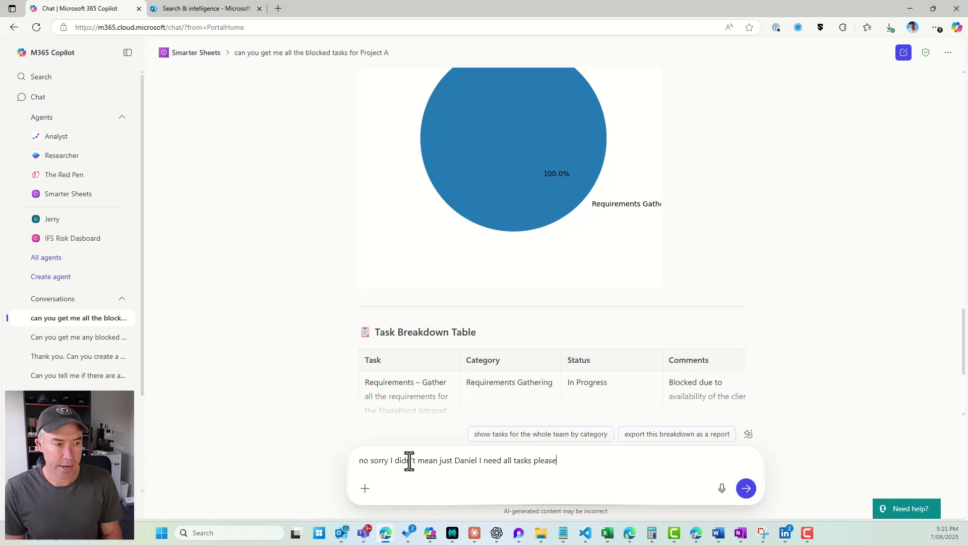
{"action": "key", "text": "Return"}
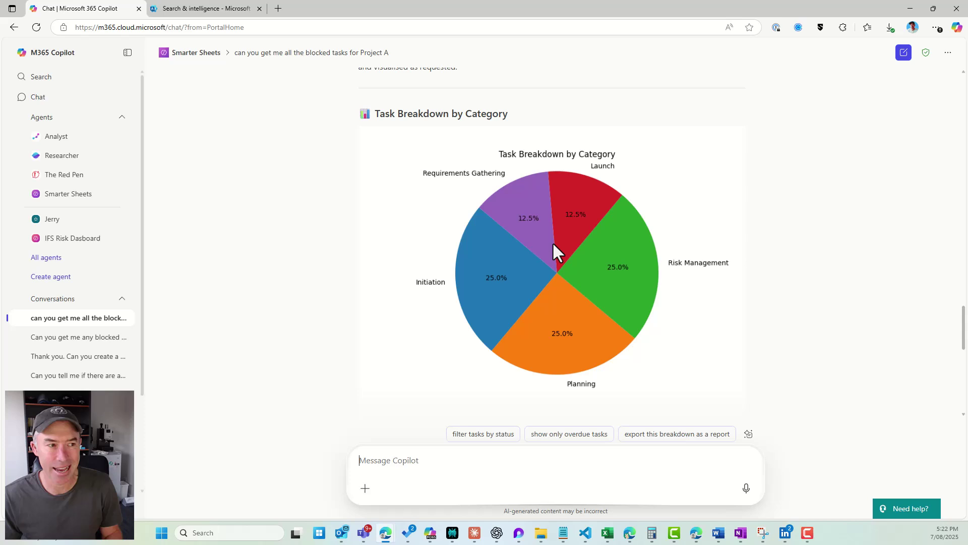
Review the new chart: Initiation, Planning, Risk Management 25% each; Launch, Requirements Gathering 12.5%.
{"action": "scroll", "coordinate": [600, 307], "scroll_direction": "down", "scroll_amount": 6}
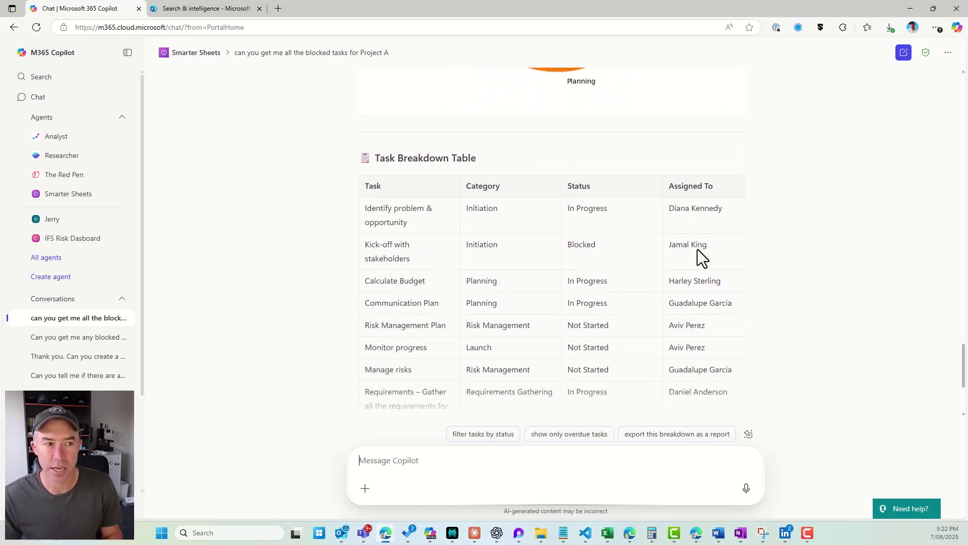
{"action": "scroll", "coordinate": [698, 257], "scroll_direction": "up", "scroll_amount": 3}
{"action": "scroll", "coordinate": [699, 257], "scroll_direction": "up", "scroll_amount": 3}
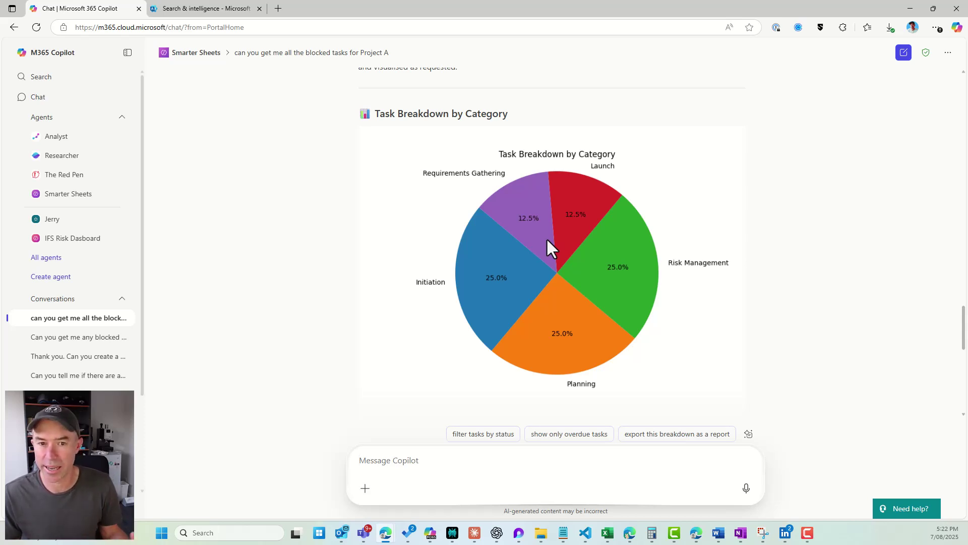
{"action": "scroll", "coordinate": [546, 238], "scroll_direction": "down", "scroll_amount": 7}
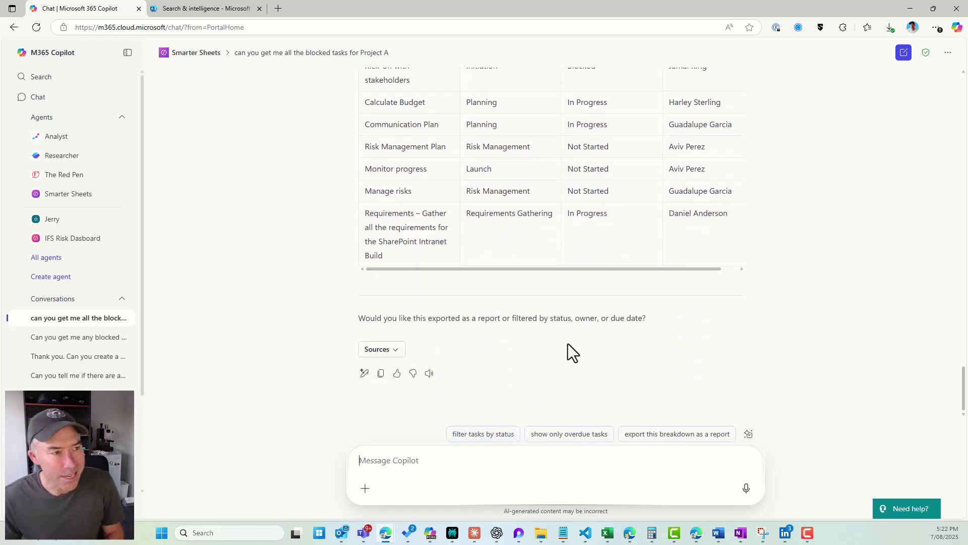
{"action": "scroll", "coordinate": [568, 343], "scroll_direction": "up", "scroll_amount": 2}
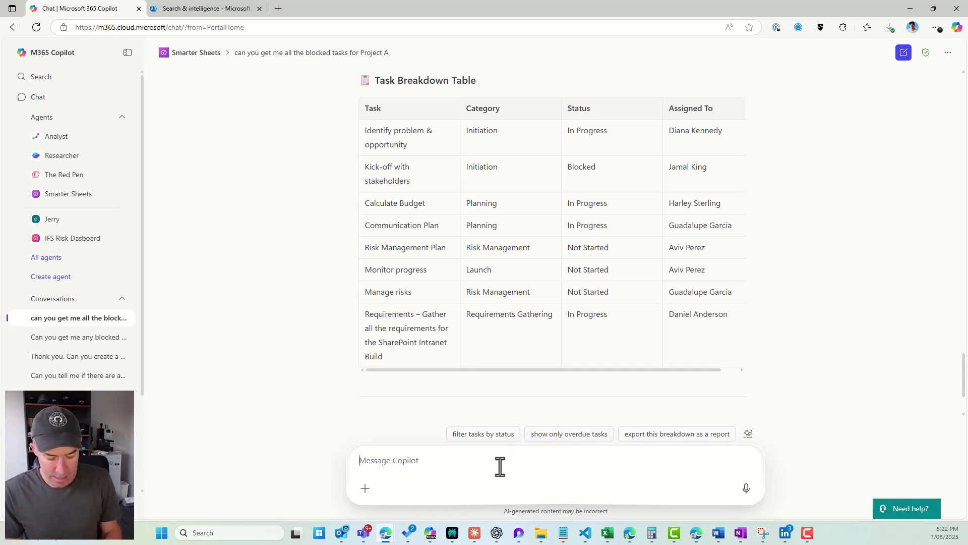
Ask the agent to check the blocked task's comments, revealing Kick-off with stakeholders awaits client availability.
{"action": "type", "text": "can you loo"}
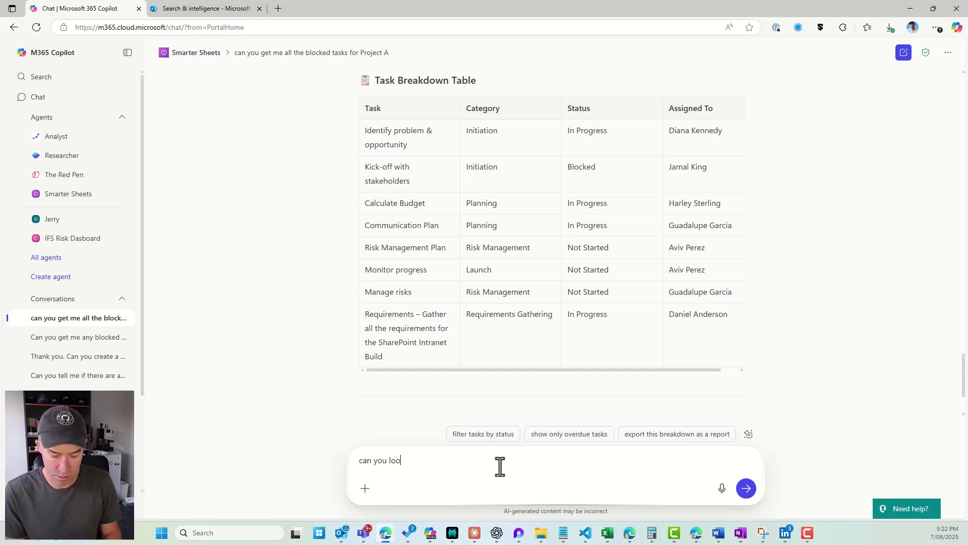
{"action": "type", "text": "k at the comm"}
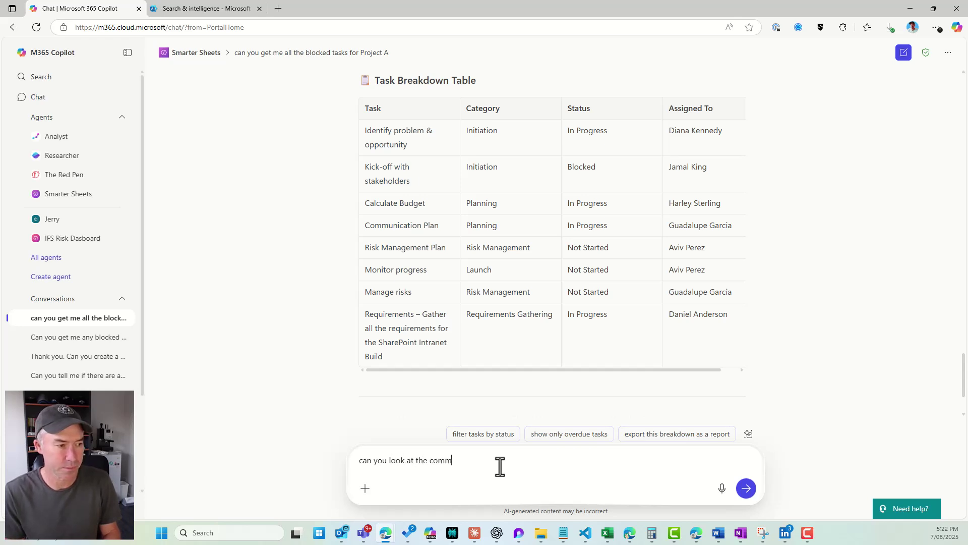
{"action": "type", "text": "ents "}
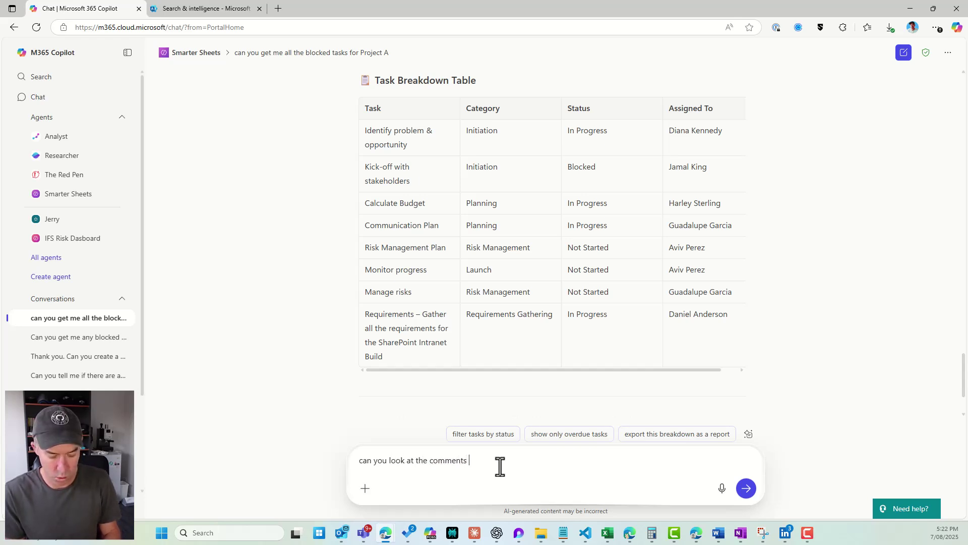
{"action": "type", "text": "fo the blocked t"}
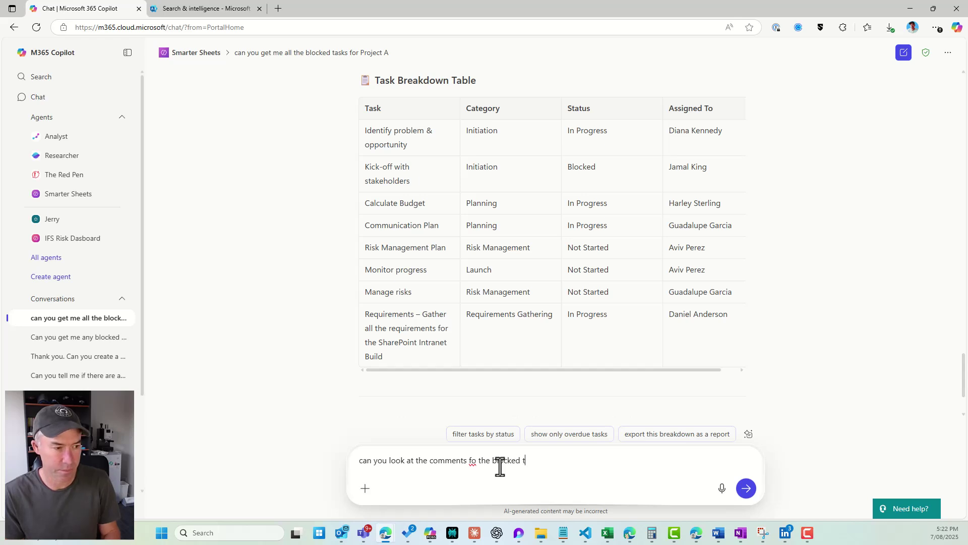
{"action": "type", "text": "asks and"}
{"action": "key", "text": "BackSpace"}
{"action": "key", "text": "BackSpace"}
{"action": "key", "text": "BackSpace"}
{"action": "key", "text": "BackSpace"}
{"action": "key", "text": "BackSpace"}
{"action": "key", "text": "BackSpace"}
{"action": "key", "text": "BackSpace"}
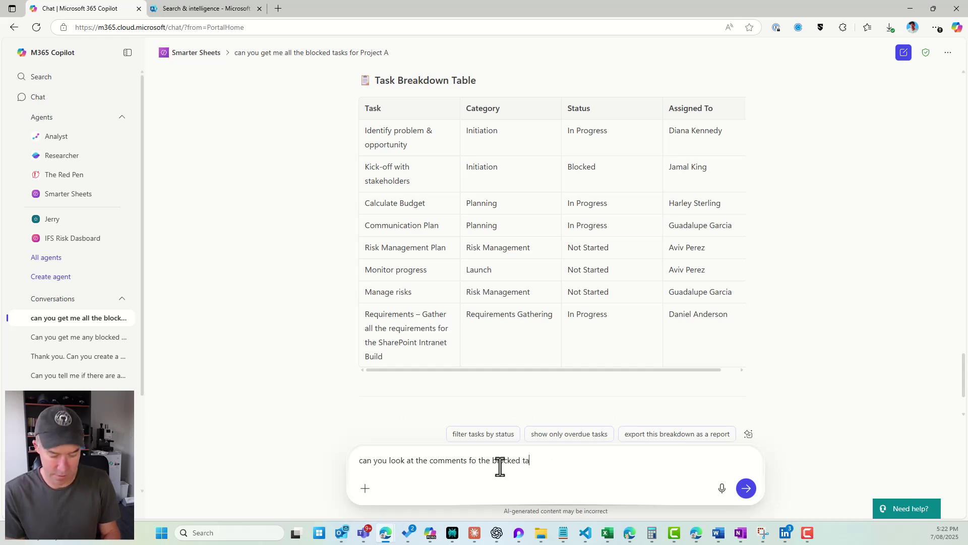
{"action": "type", "text": "sk and tell me "}
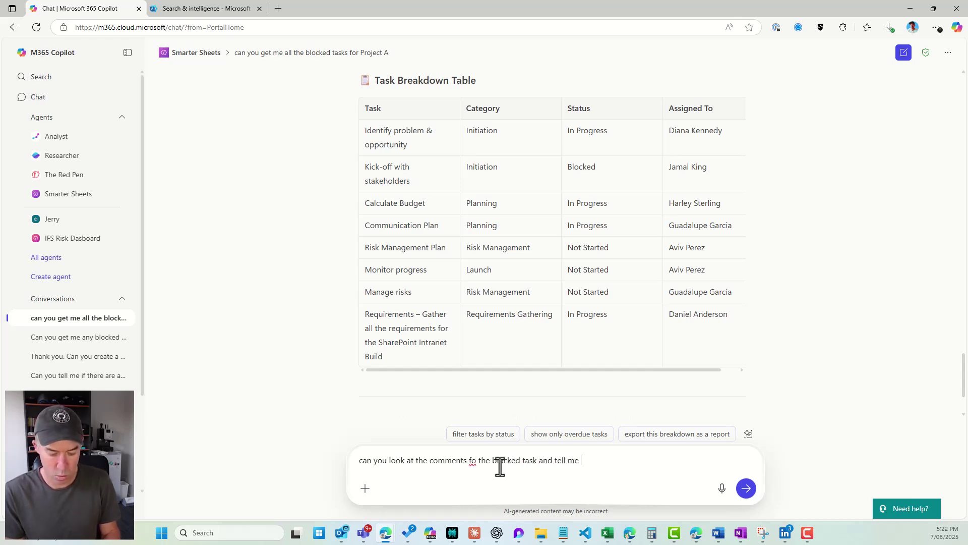
{"action": "type", "text": "why"}
{"action": "key", "text": "Return"}
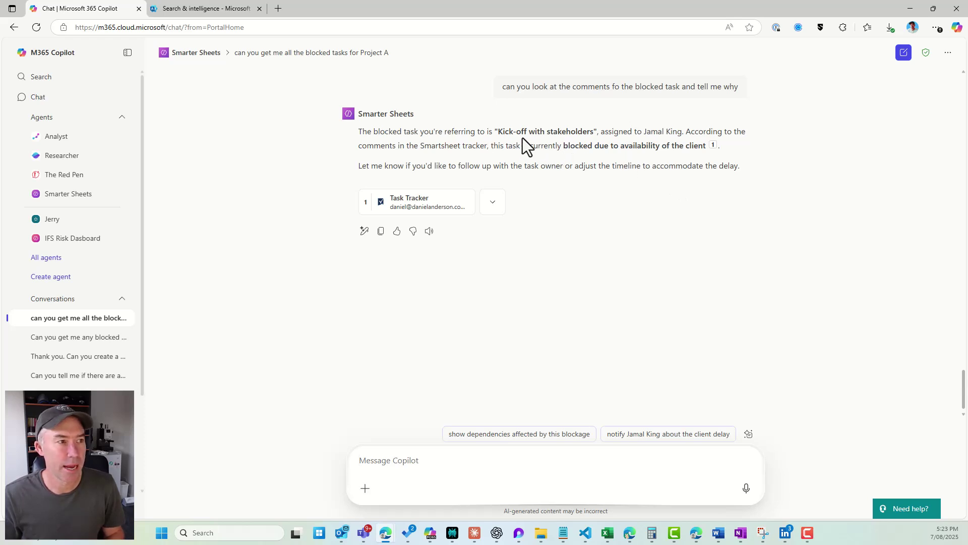
{"action": "left_click_drag", "start_coordinate": [498, 134], "coordinate": [706, 151]}
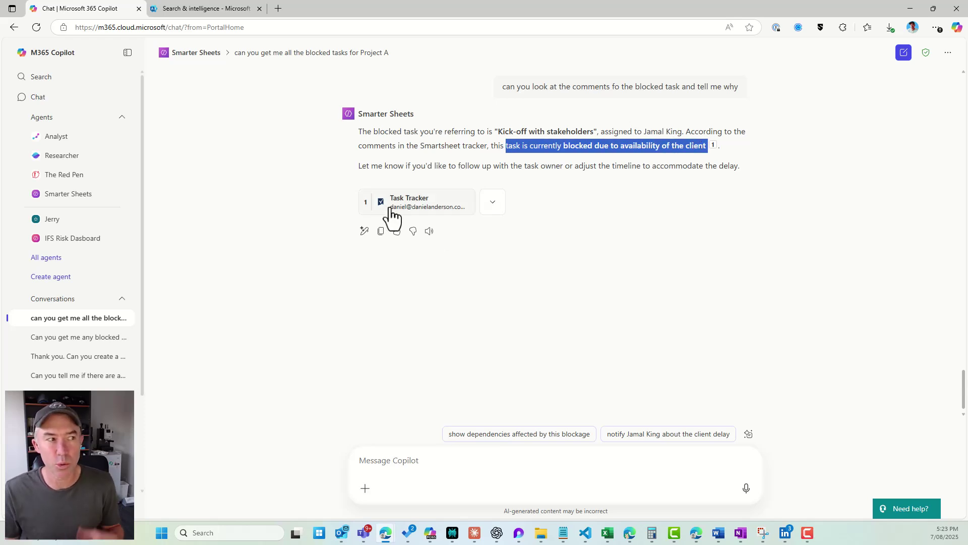
{"action": "mouse_move", "coordinate": [392, 216]}
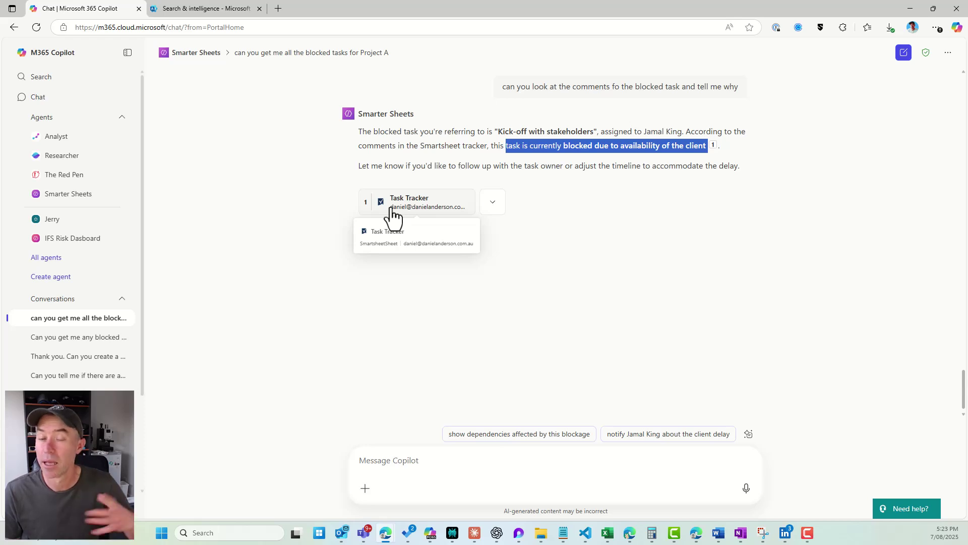
Open the cited Task Tracker sheet in Smartsheet's board view, then return to Copilot.
{"action": "left_click", "coordinate": [394, 215]}
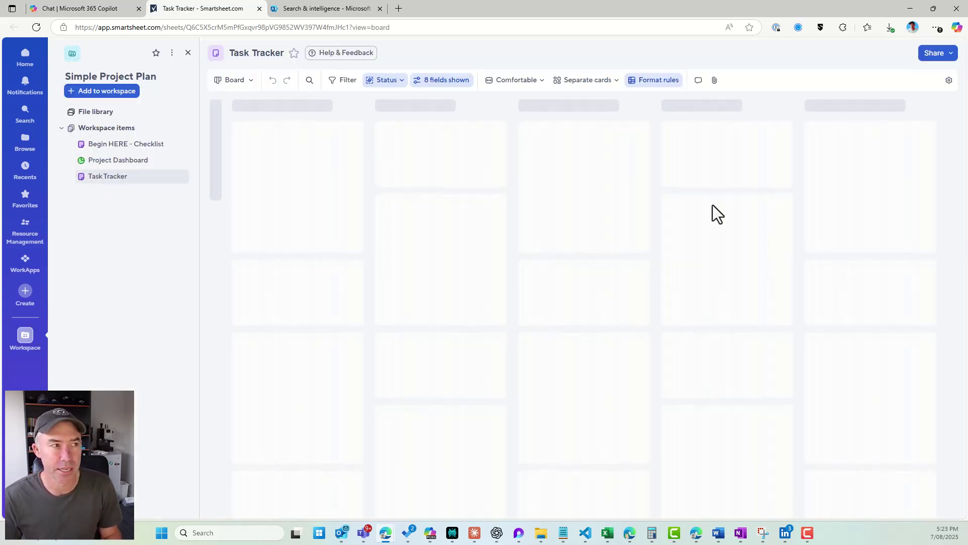
{"action": "left_click", "coordinate": [102, 11]}
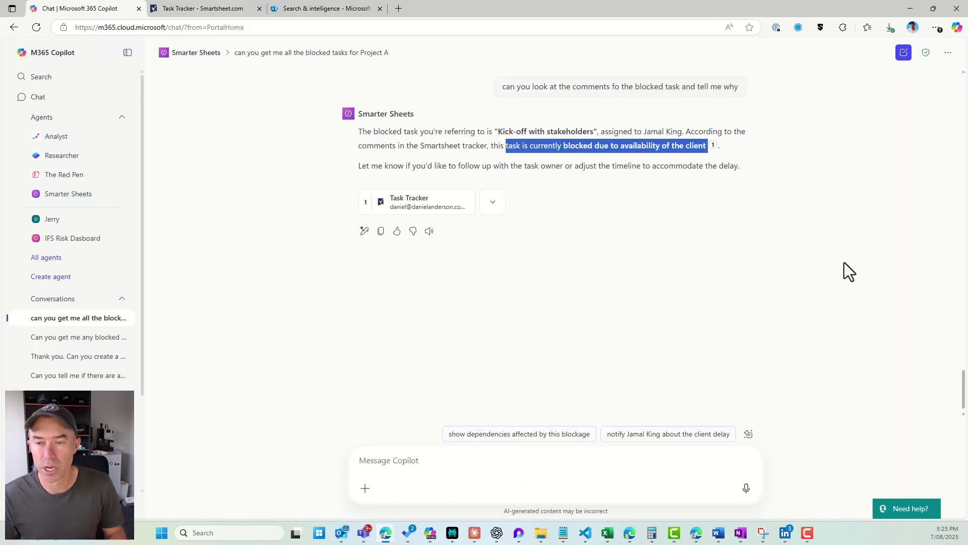
Write 'can you give me the big picture of Project Alpha that I can present to the team please'.
{"action": "left_click", "coordinate": [555, 456]}
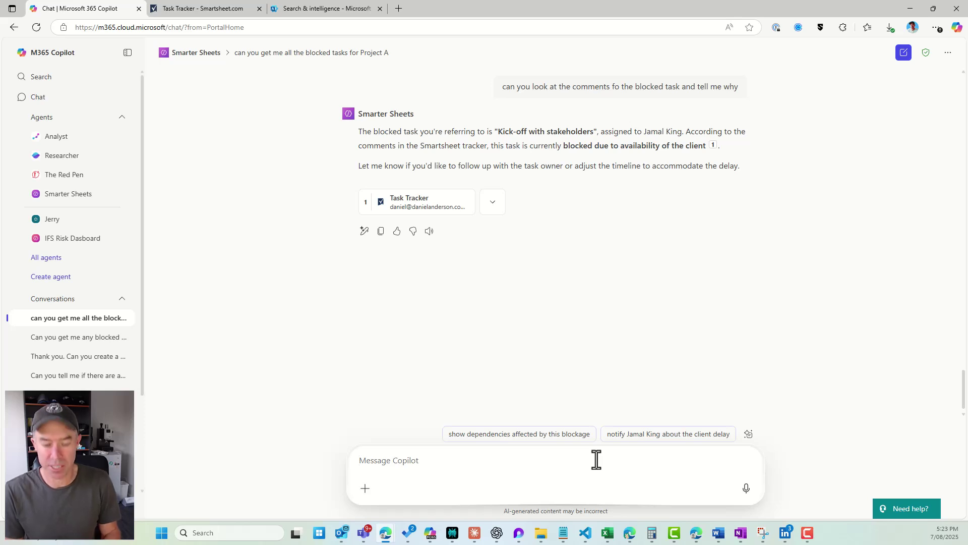
{"action": "type", "text": "I am prepar"}
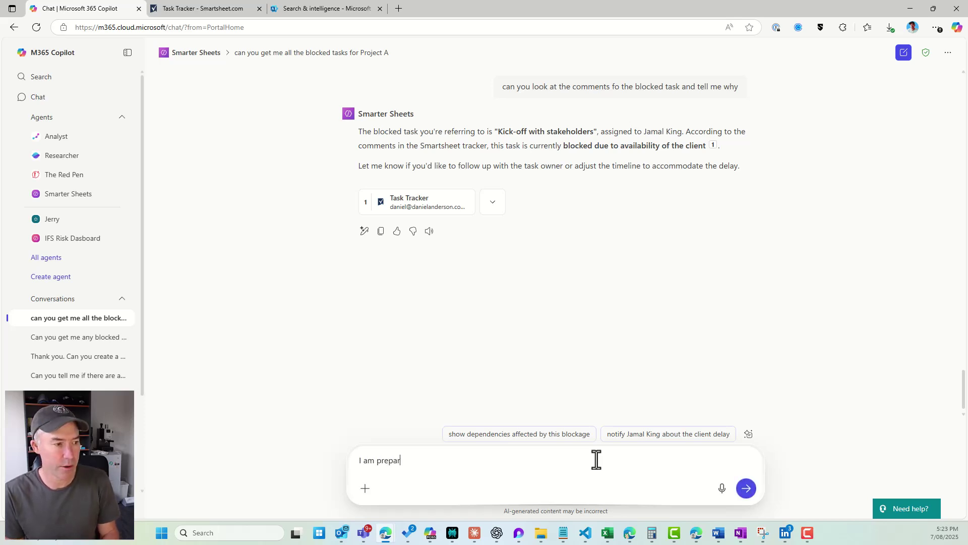
{"action": "type", "text": "ing for you "}
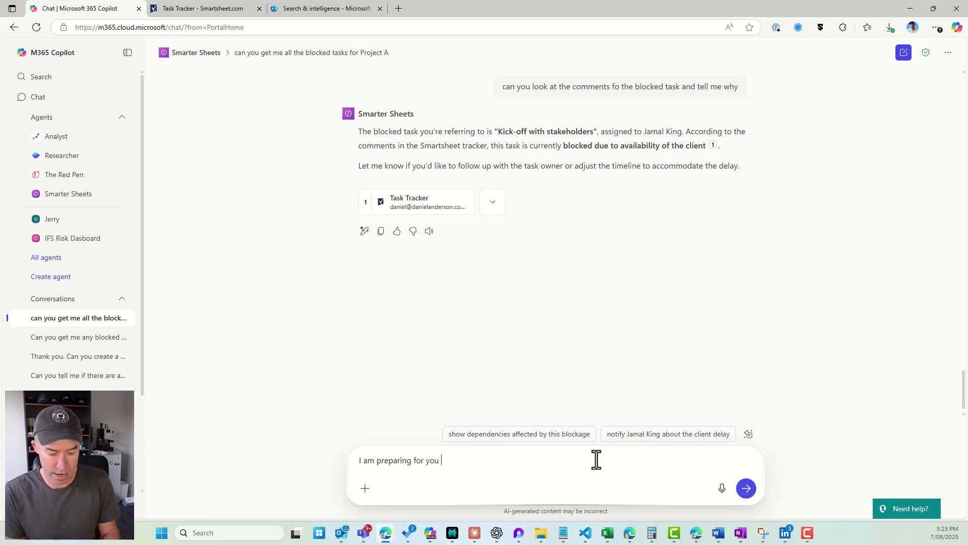
{"action": "type", "text": "weekly stand "}
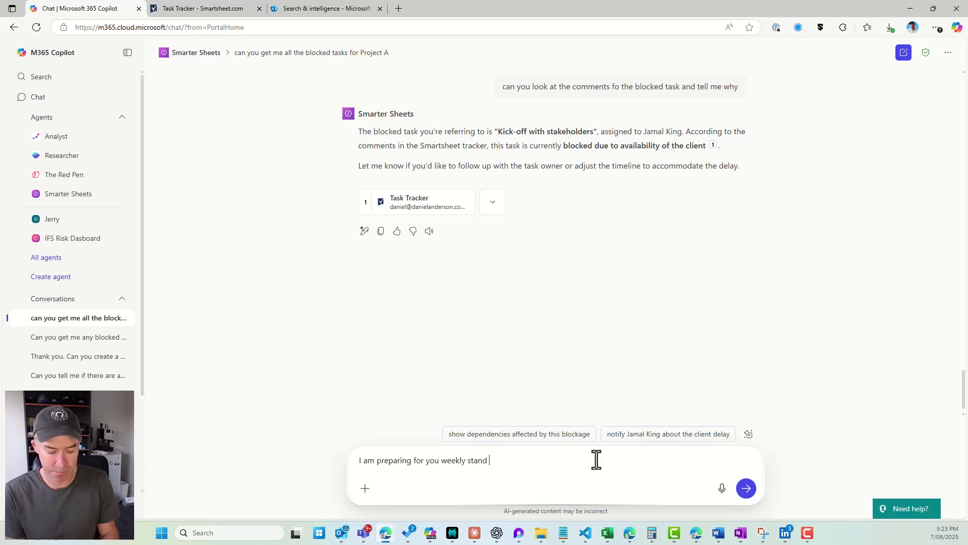
{"action": "type", "text": "up can you "}
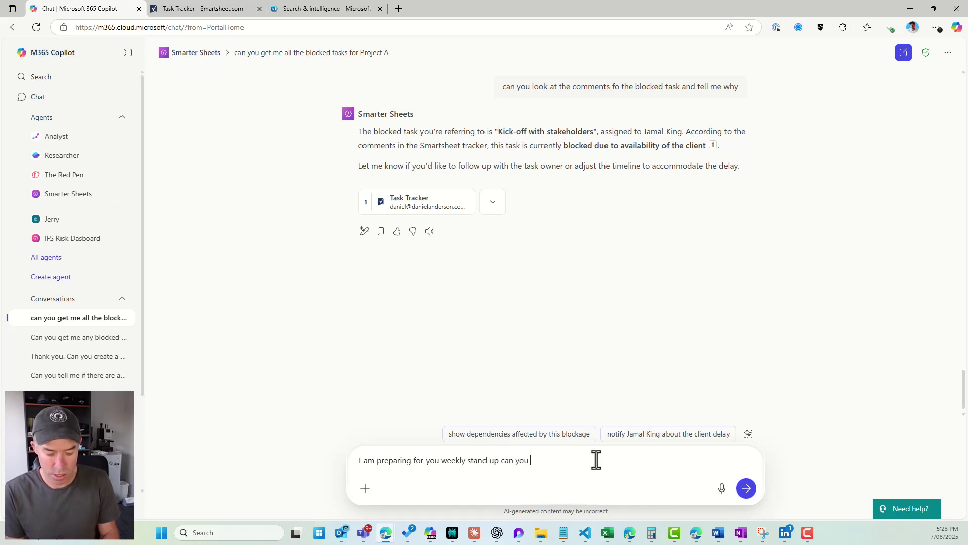
{"action": "type", "text": "give me the big p"}
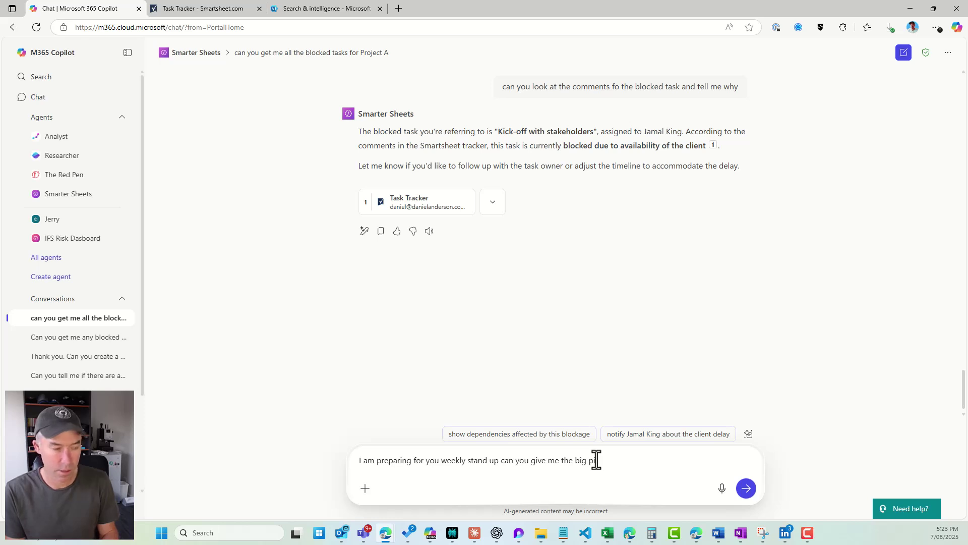
{"action": "type", "text": "icutre "}
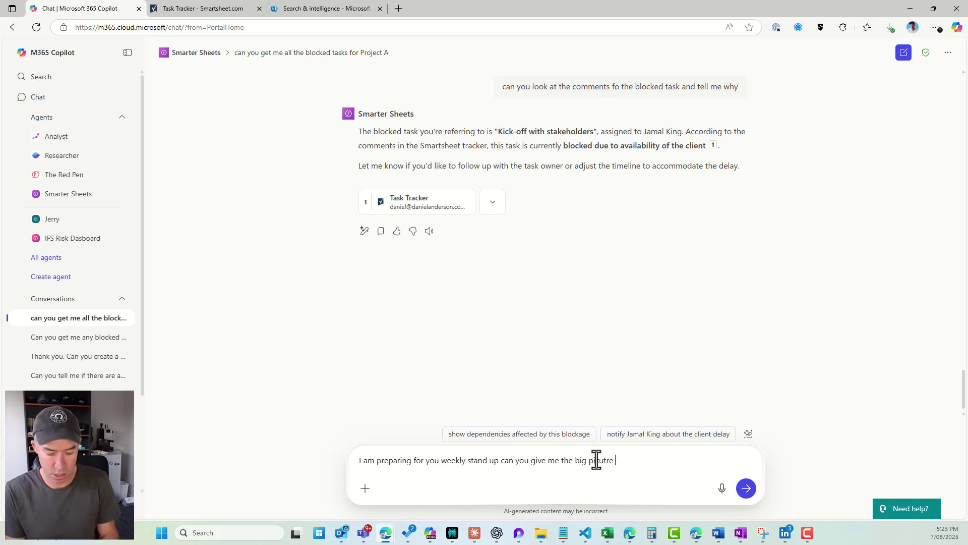
{"action": "type", "text": "of the p"}
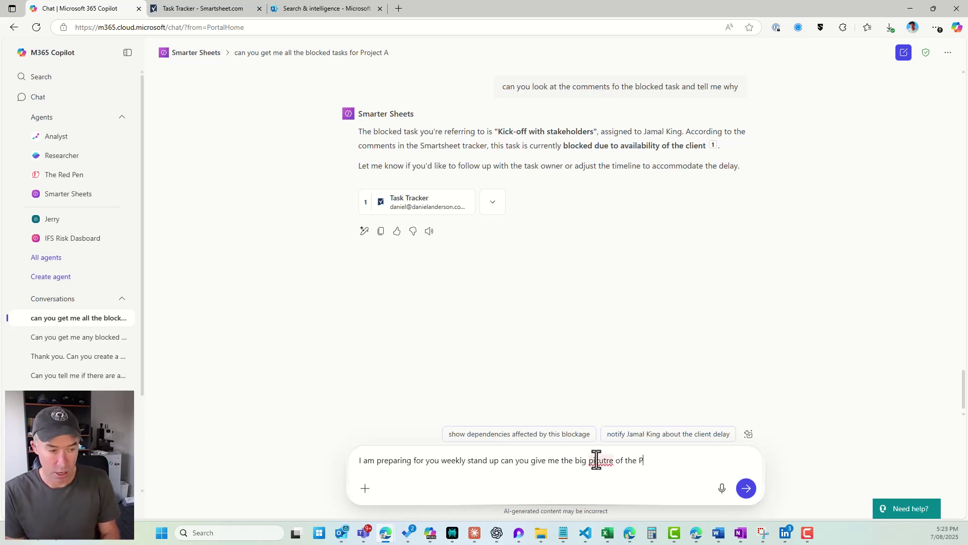
{"action": "key", "text": "BackSpace"}
{"action": "key", "text": "BackSpace"}
{"action": "key", "text": "BackSpace"}
{"action": "key", "text": "BackSpace"}
{"action": "key", "text": "BackSpace"}
{"action": "type", "text": "Pro"}
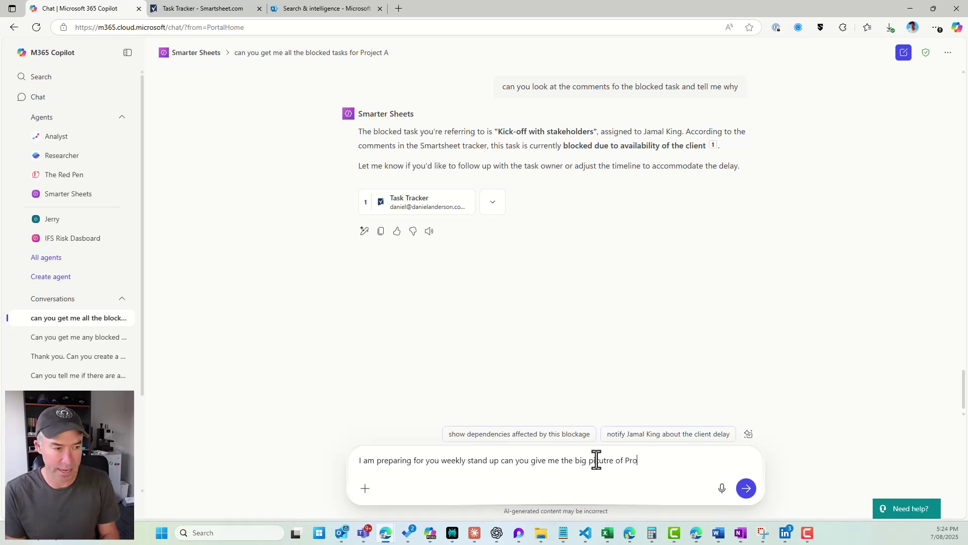
{"action": "type", "text": "ject Alph"}
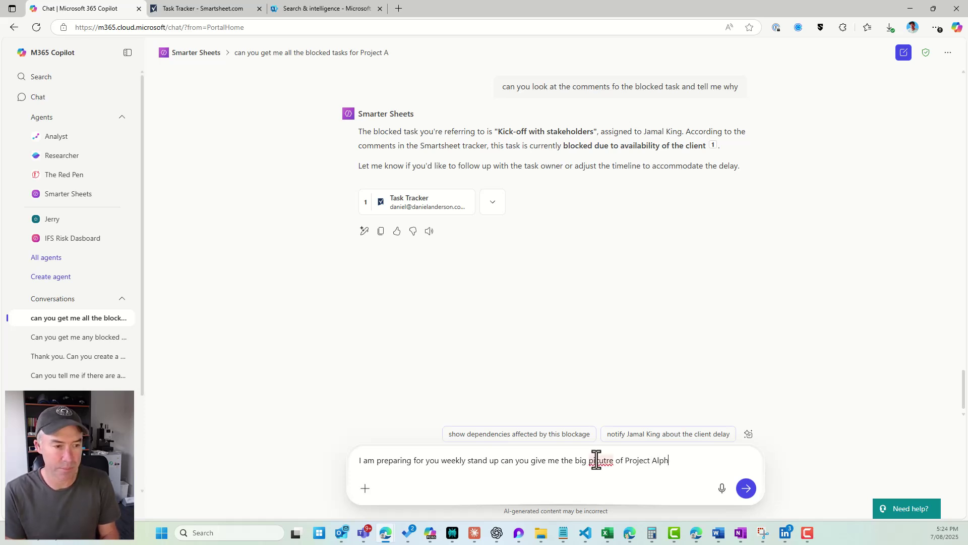
{"action": "type", "text": "a that I can pre"}
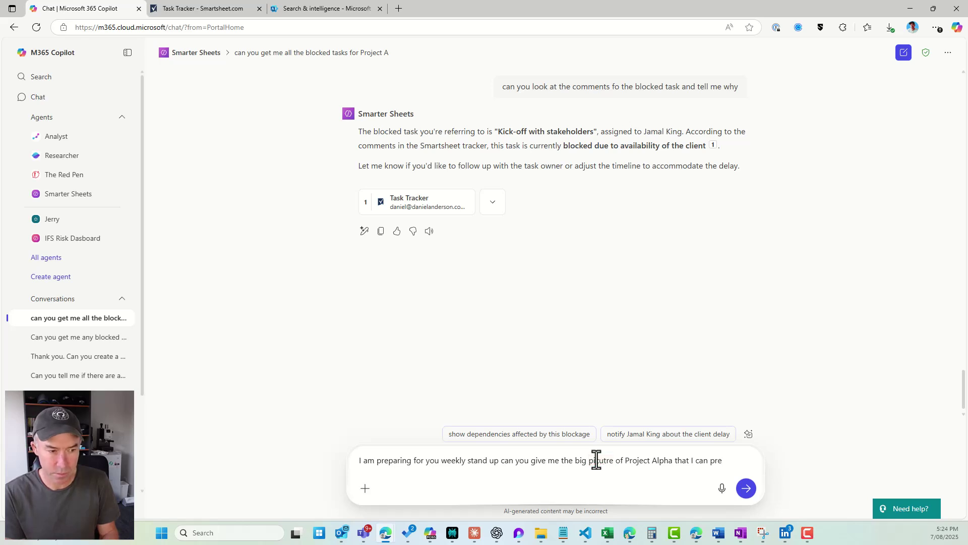
{"action": "type", "text": "sent to the t"}
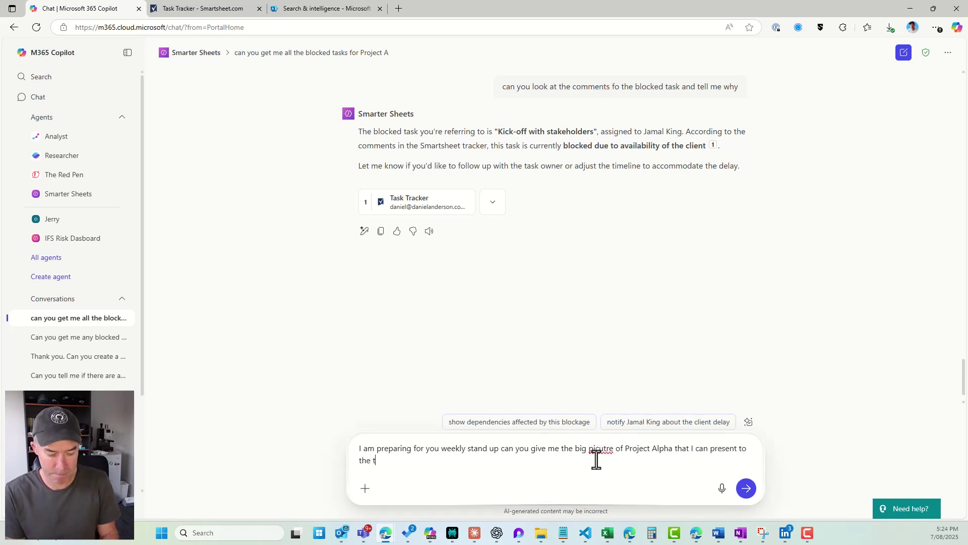
{"action": "type", "text": "eam please"}
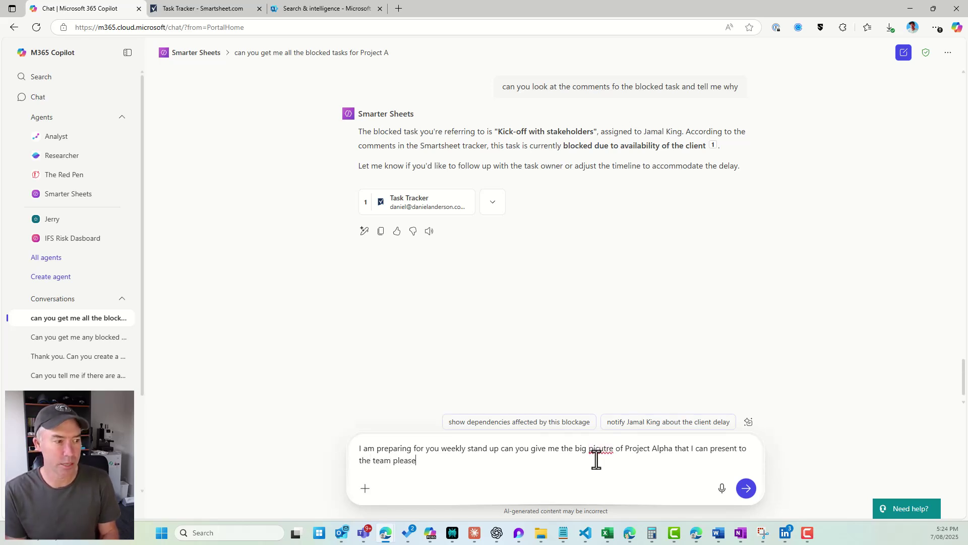
Send the stand-up request and review the summary's phase tasks, owners, statuses and Risks & Blockers.
{"action": "key", "text": "Return"}
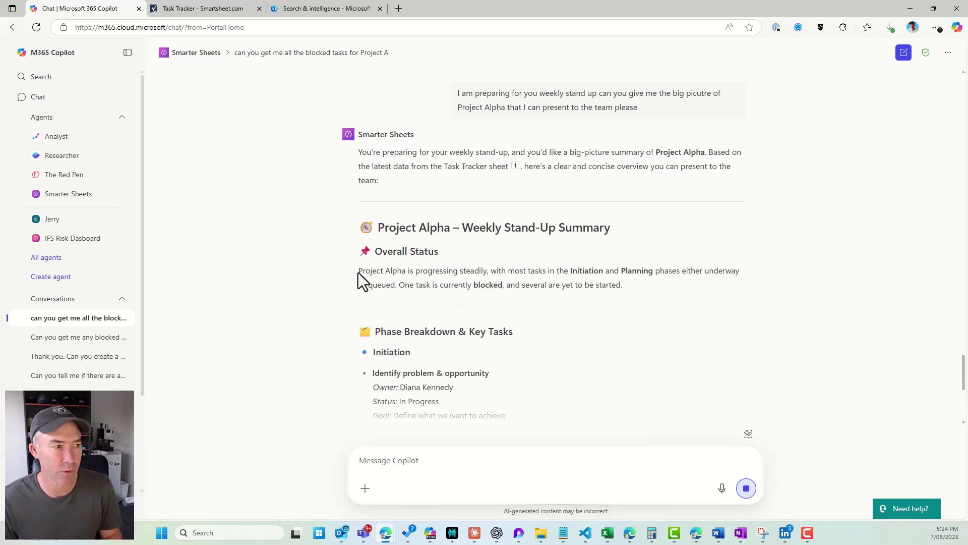
{"action": "left_click_drag", "start_coordinate": [358, 271], "coordinate": [402, 271]}
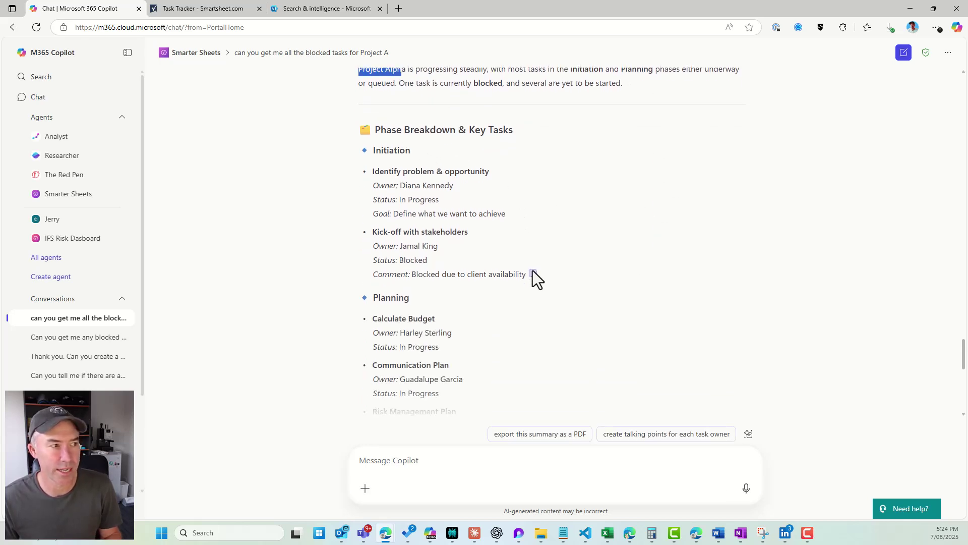
{"action": "double_click", "coordinate": [364, 152]}
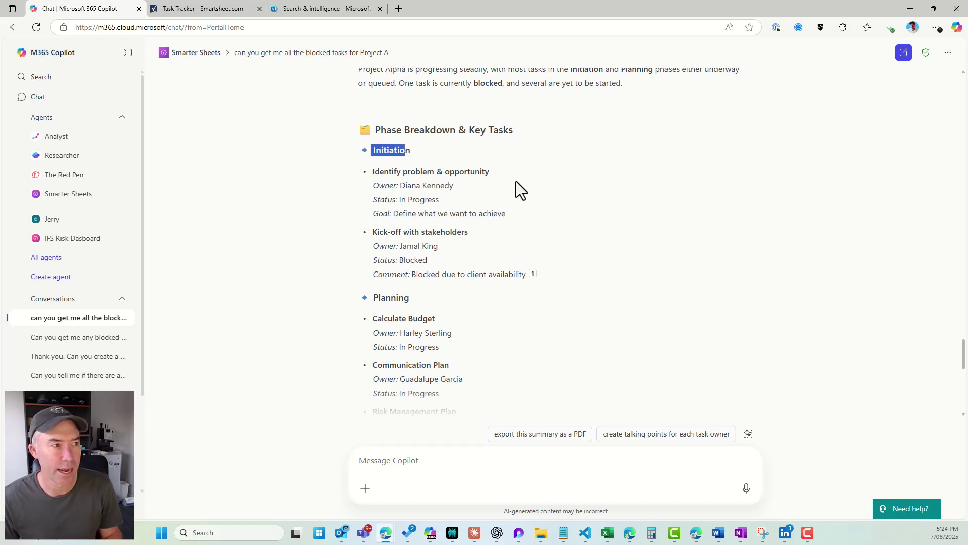
{"action": "scroll", "coordinate": [525, 187], "scroll_direction": "down", "scroll_amount": 2}
{"action": "scroll", "coordinate": [524, 187], "scroll_direction": "down", "scroll_amount": 4}
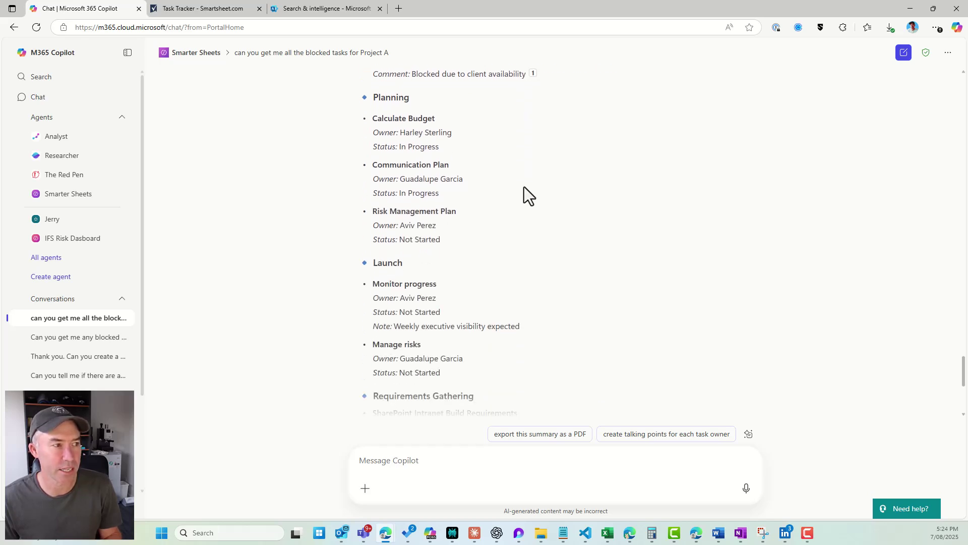
{"action": "scroll", "coordinate": [524, 187], "scroll_direction": "down", "scroll_amount": 3}
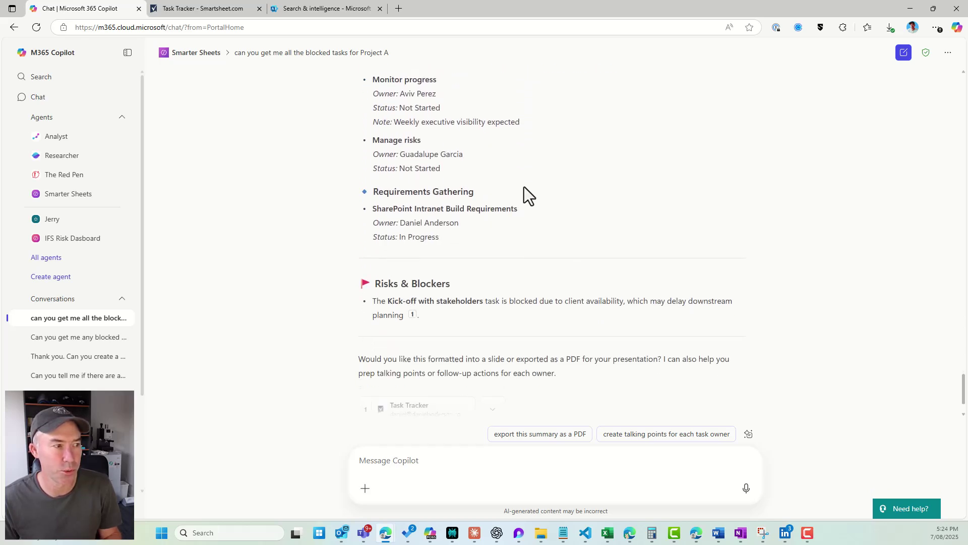
{"action": "left_click_drag", "start_coordinate": [376, 237], "coordinate": [442, 240]}
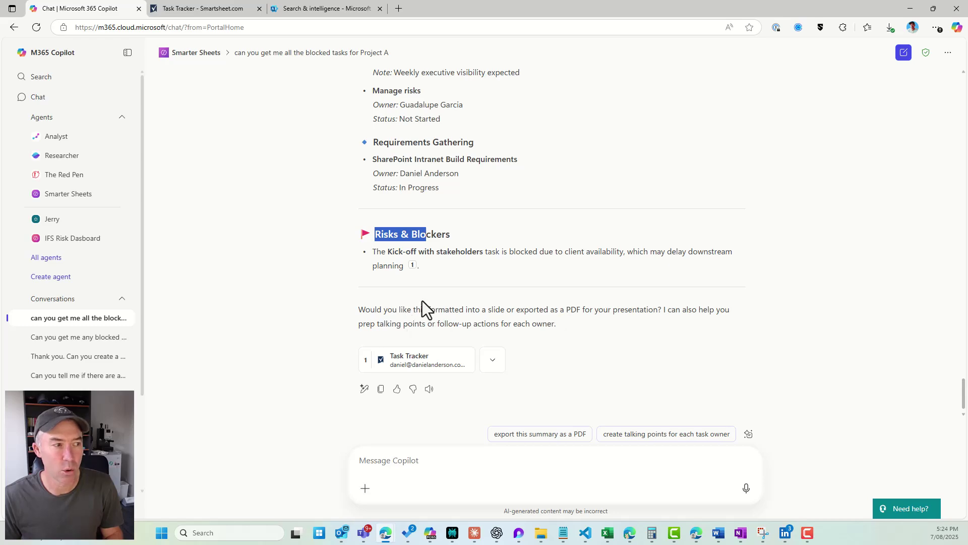
{"action": "scroll", "coordinate": [423, 300], "scroll_direction": "up", "scroll_amount": 3}
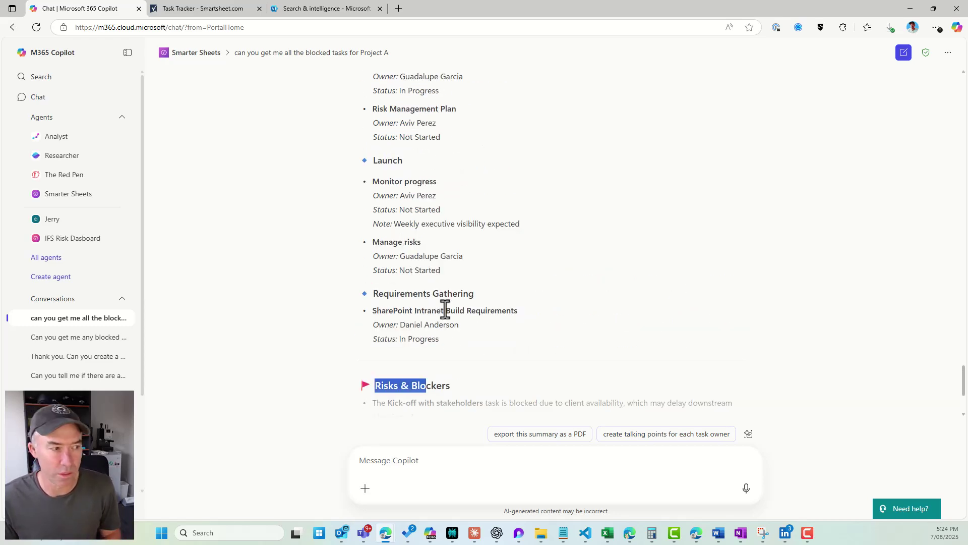
{"action": "scroll", "coordinate": [445, 310], "scroll_direction": "down", "scroll_amount": 3}
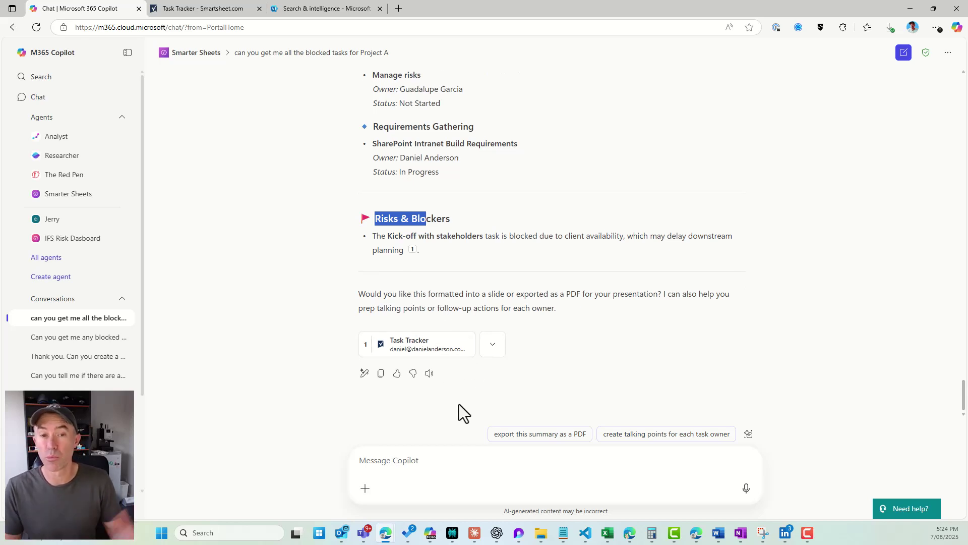
{"action": "left_click", "coordinate": [454, 463]}
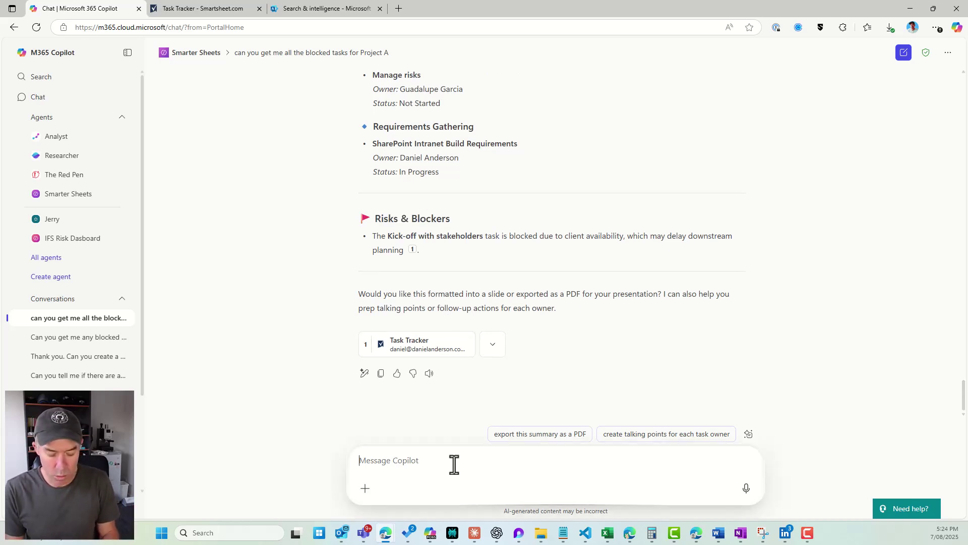
Ask for a follow-up email to the task owner asking what we can do to assist with the block.
{"action": "type", "text": "Can you wr"}
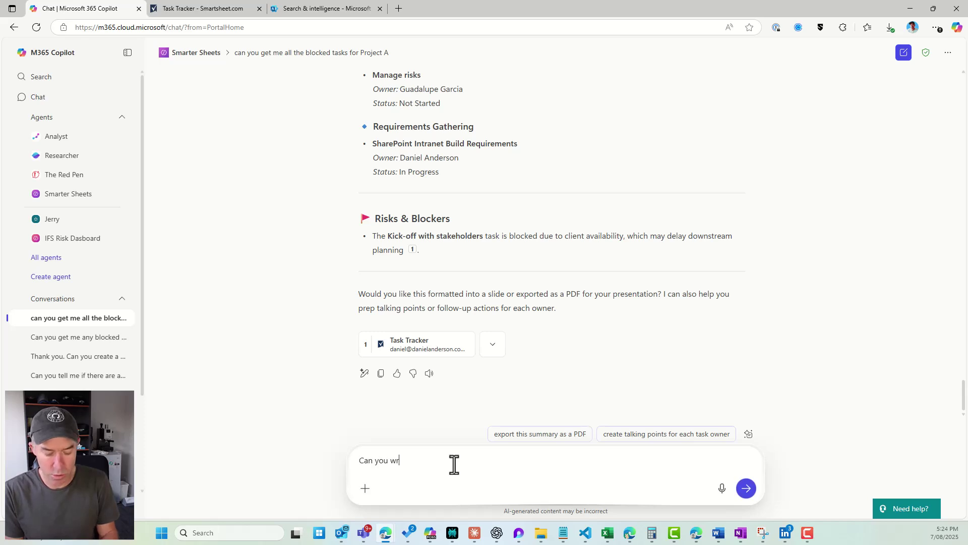
{"action": "type", "text": "ite a follow "}
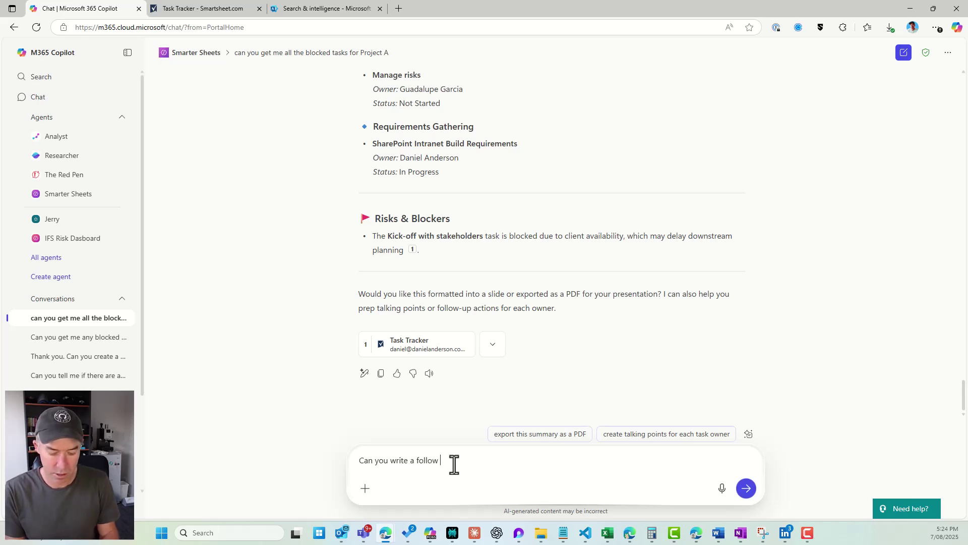
{"action": "type", "text": "up em"}
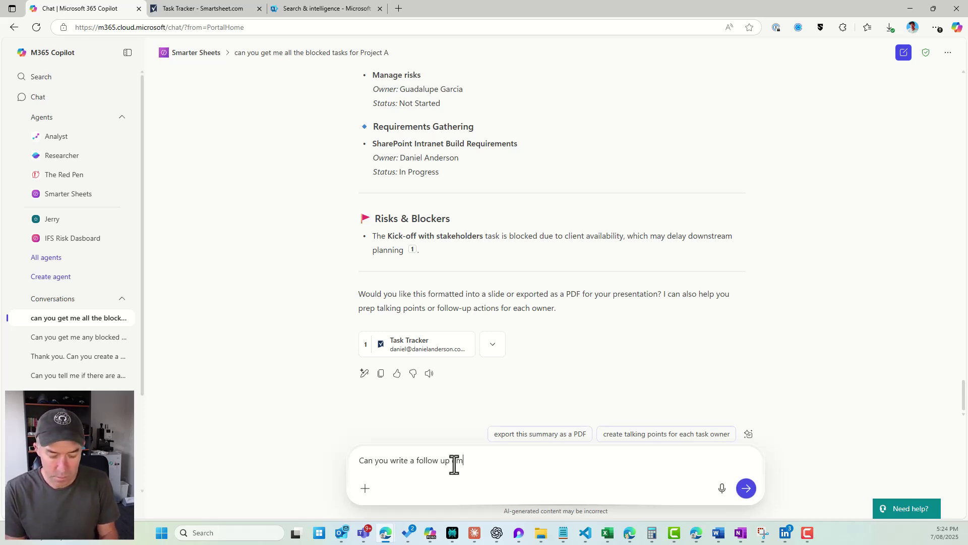
{"action": "type", "text": "ail to Jamal"}
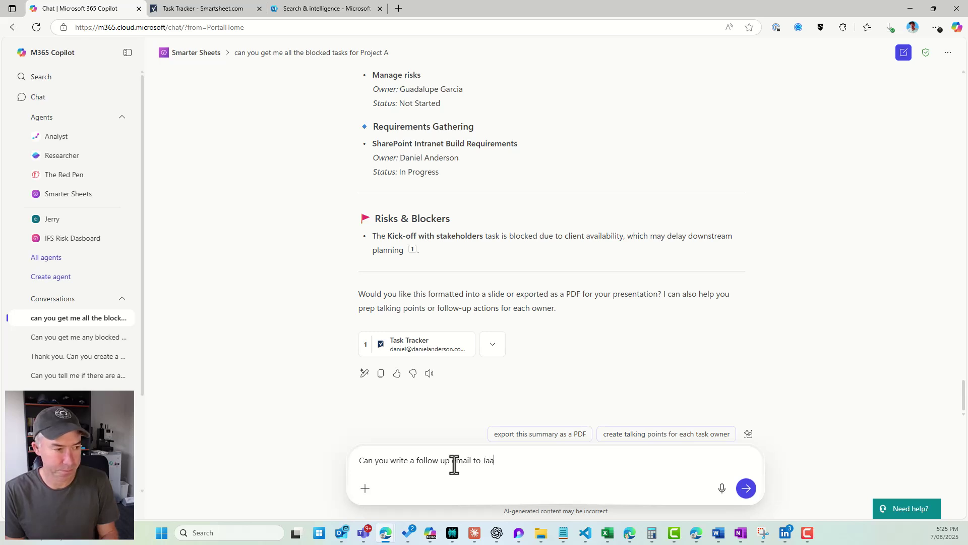
{"action": "key", "text": "BackSpace"}
{"action": "key", "text": "BackSpace"}
{"action": "type", "text": "mal an"}
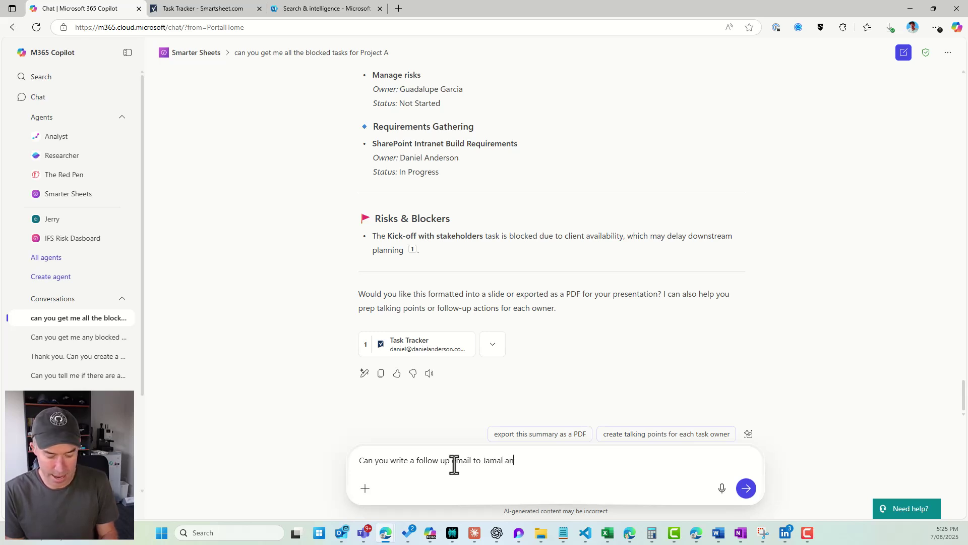
{"action": "type", "text": "d just ask "}
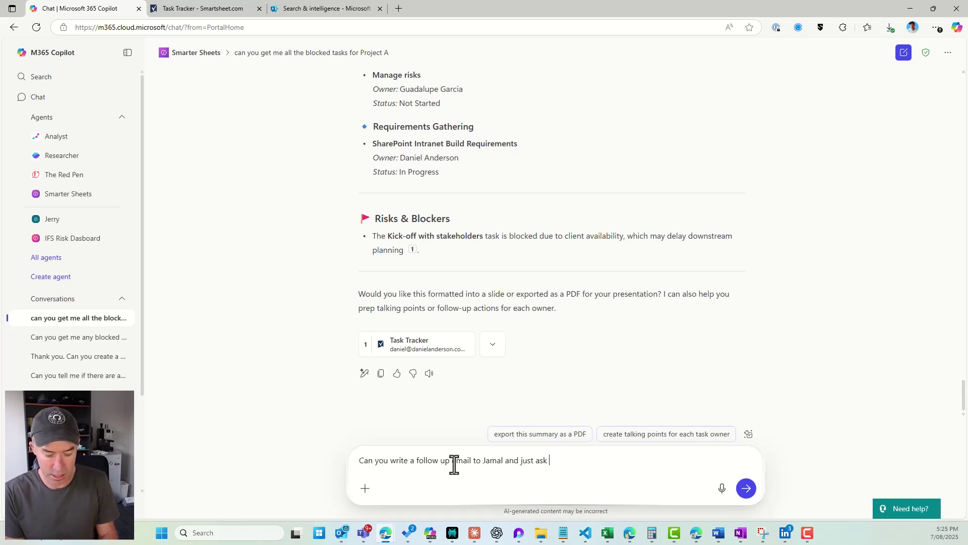
{"action": "type", "text": "if there"}
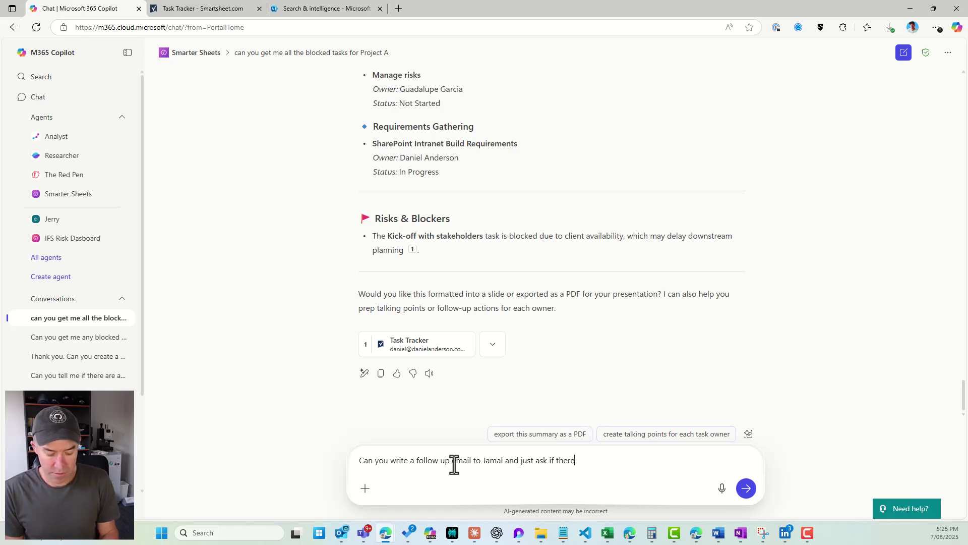
{"action": "type", "text": " there is anything "}
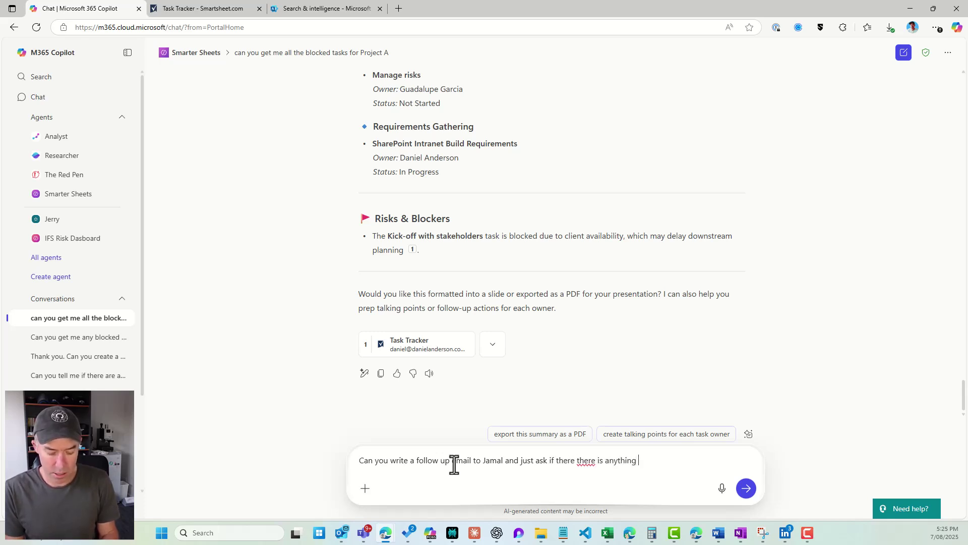
{"action": "type", "text": "we can do to assis"}
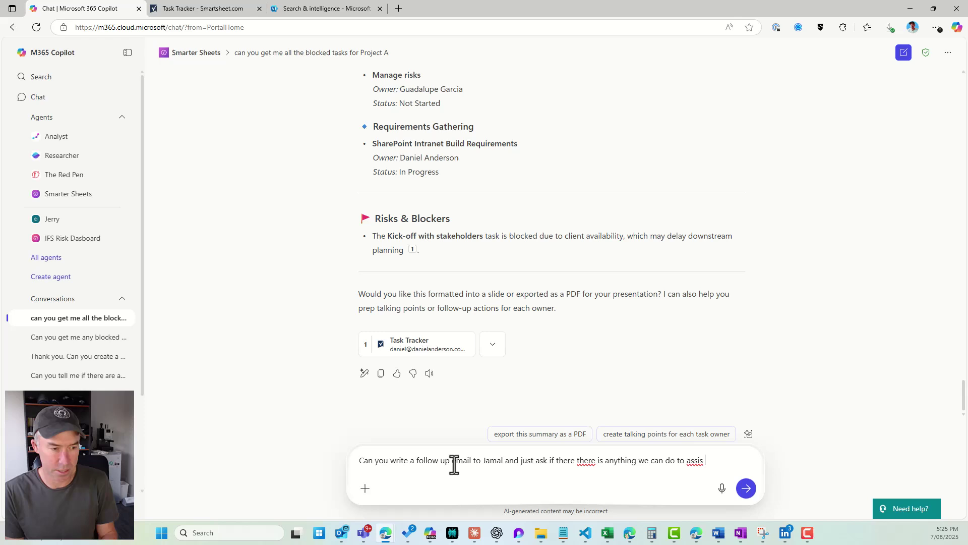
{"action": "key", "text": "BackSpace"}
{"action": "type", "text": "t with the"}
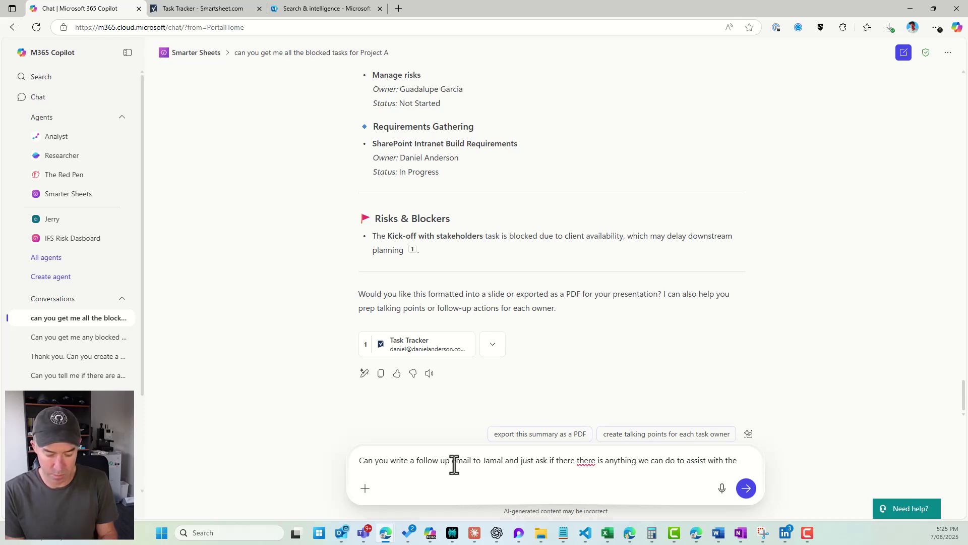
{"action": "type", "text": " block"}
{"action": "key", "text": "Return"}
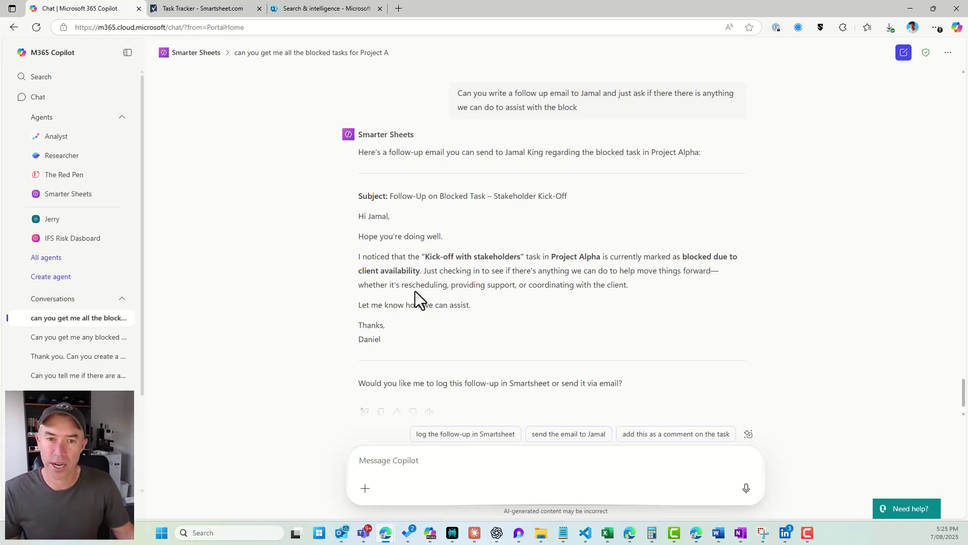
{"action": "scroll", "coordinate": [484, 299], "scroll_direction": "up", "scroll_amount": 15}
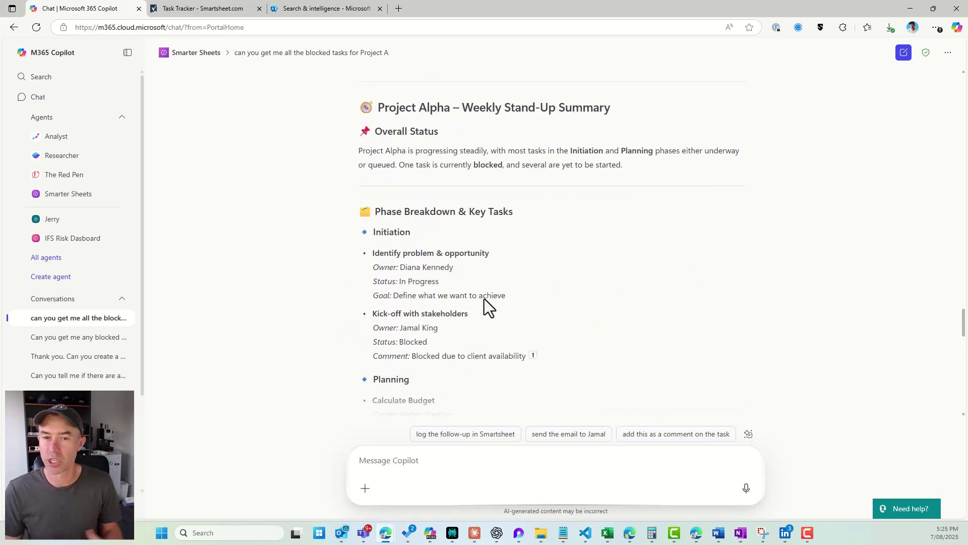
{"action": "scroll", "coordinate": [484, 299], "scroll_direction": "up", "scroll_amount": 1}
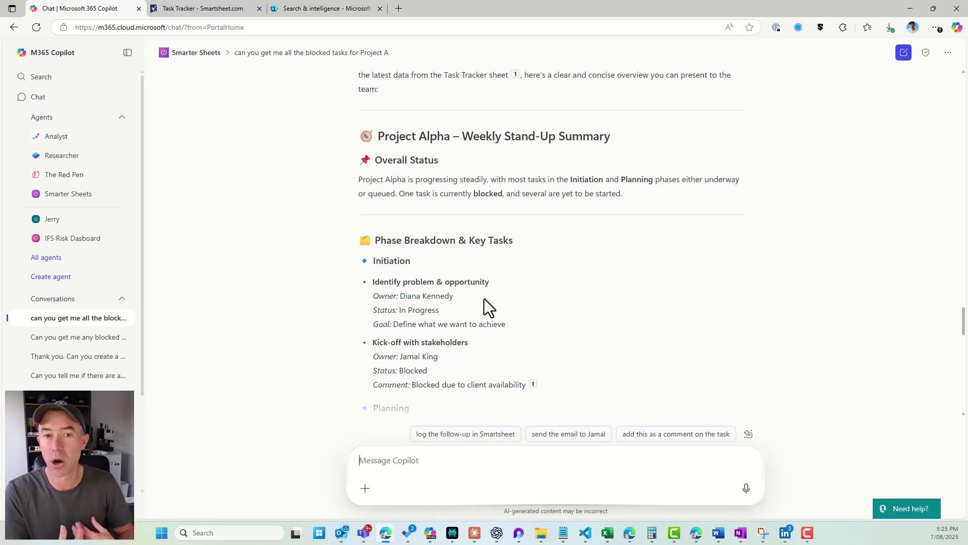